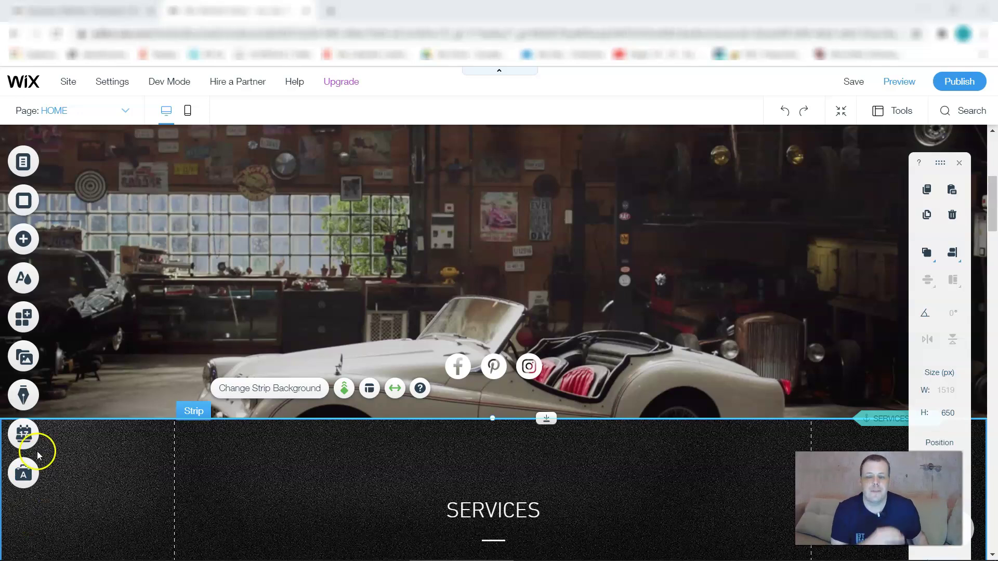
- Add the Blog app to the car site from the Add panel's Blog category
click(25, 249)
click(69, 203)
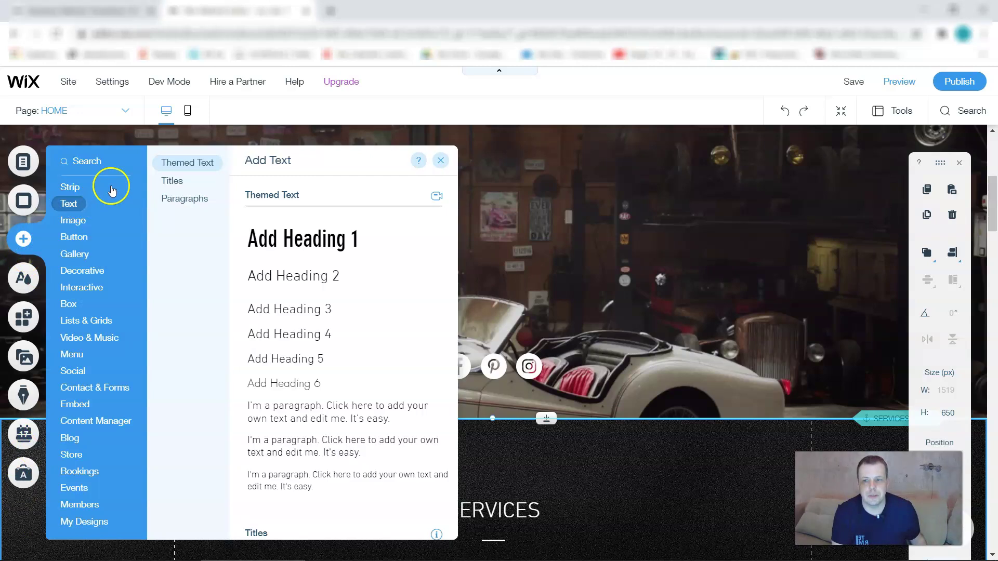
click(78, 238)
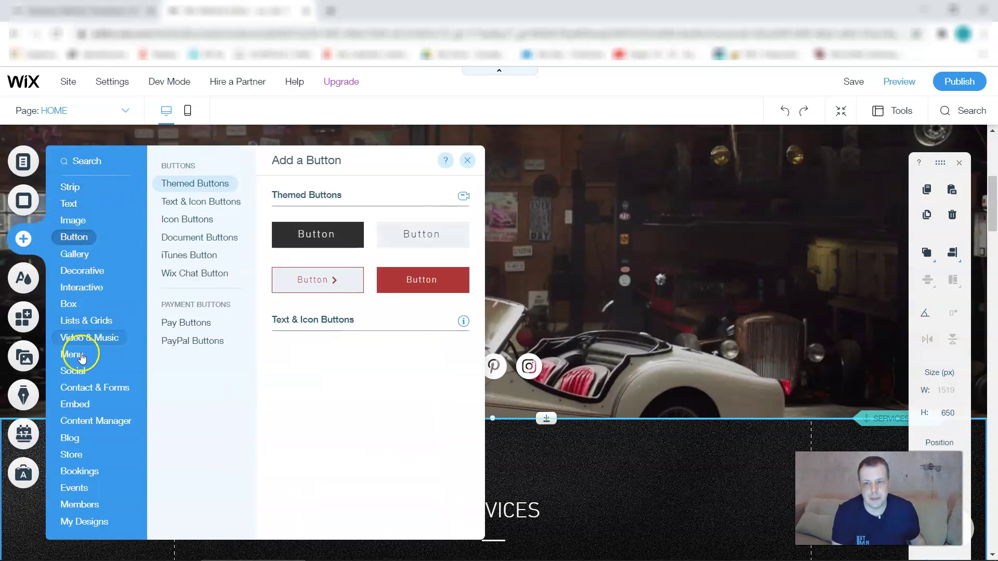
mouse_move(88, 440)
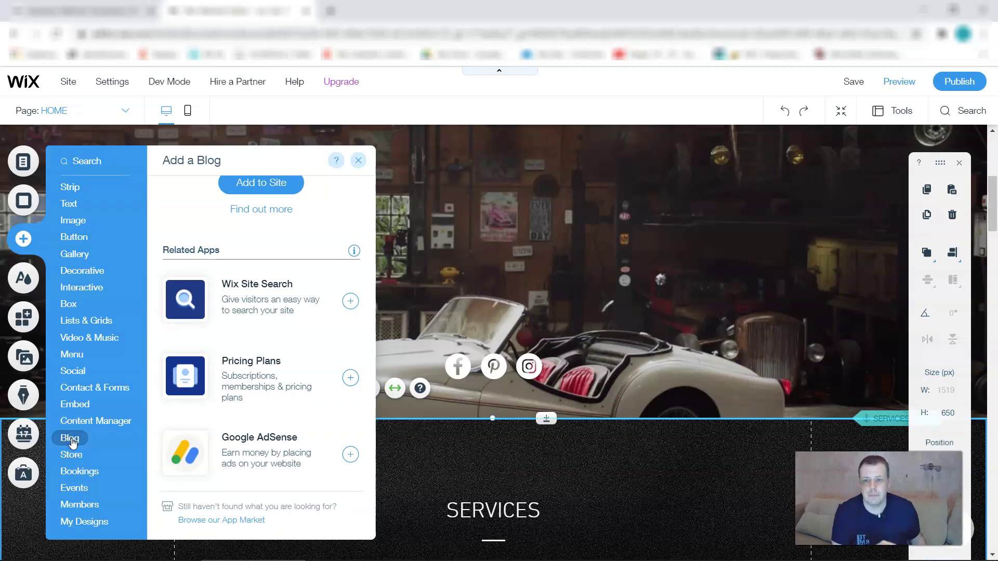
scroll(261, 294, up, 4)
click(260, 383)
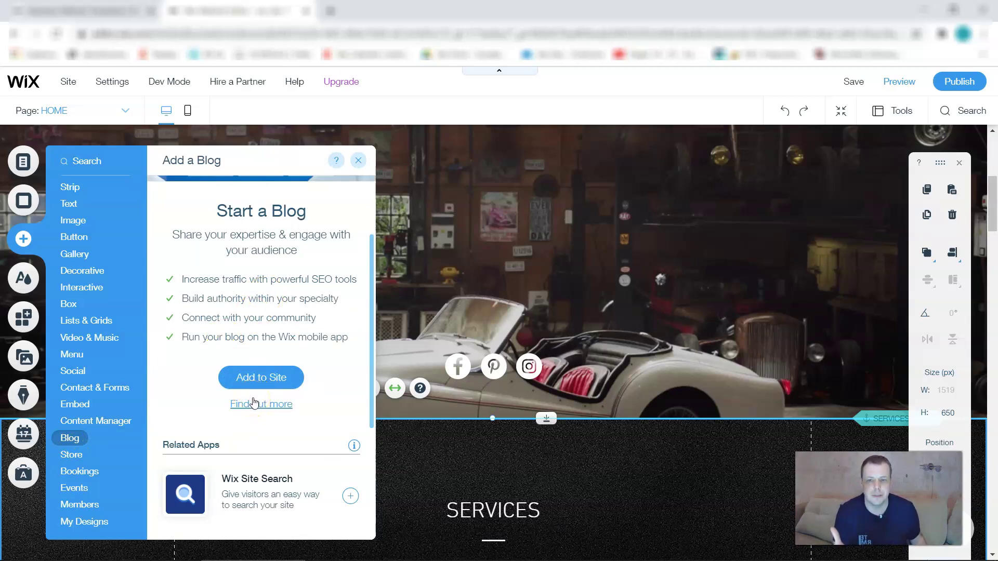
click(242, 399)
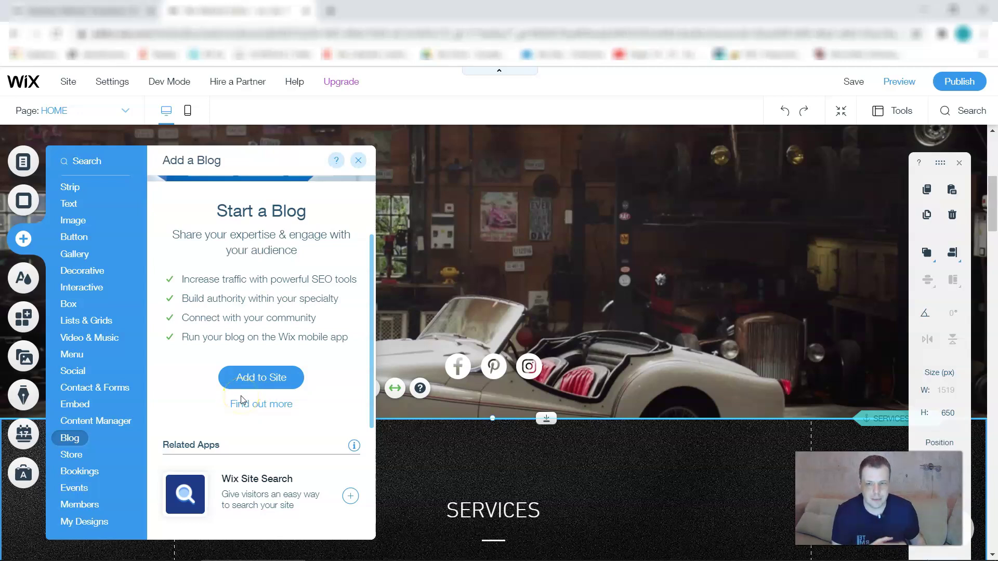
scroll(284, 378, up, 2)
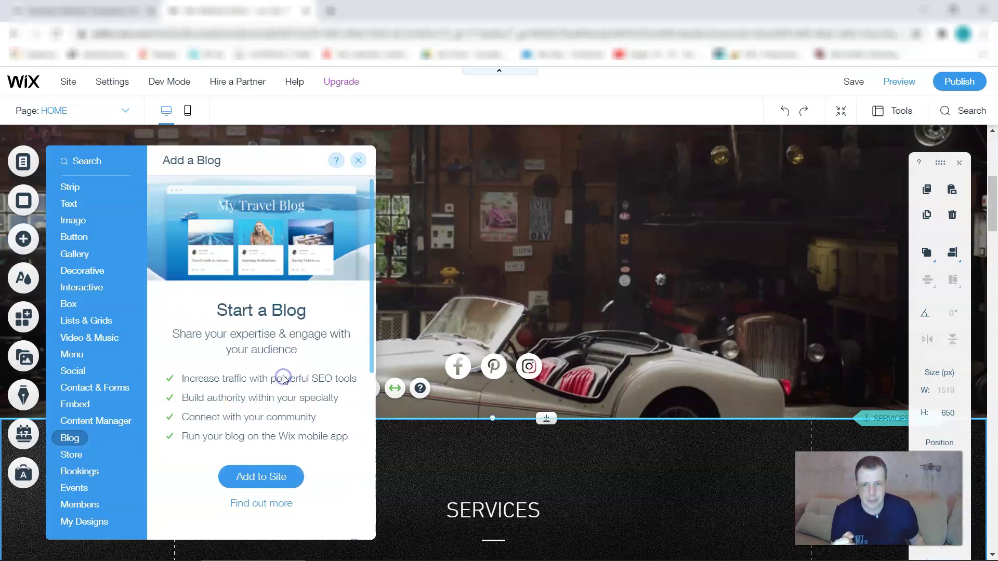
click(284, 377)
click(326, 337)
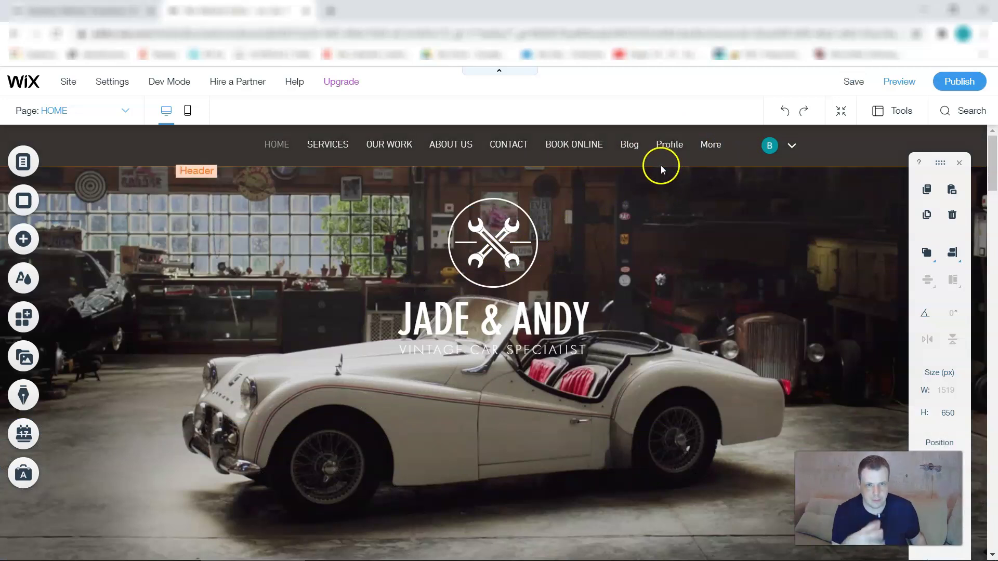
- Scroll down the home page while the blog finishes installing
scroll(560, 220, down, 6)
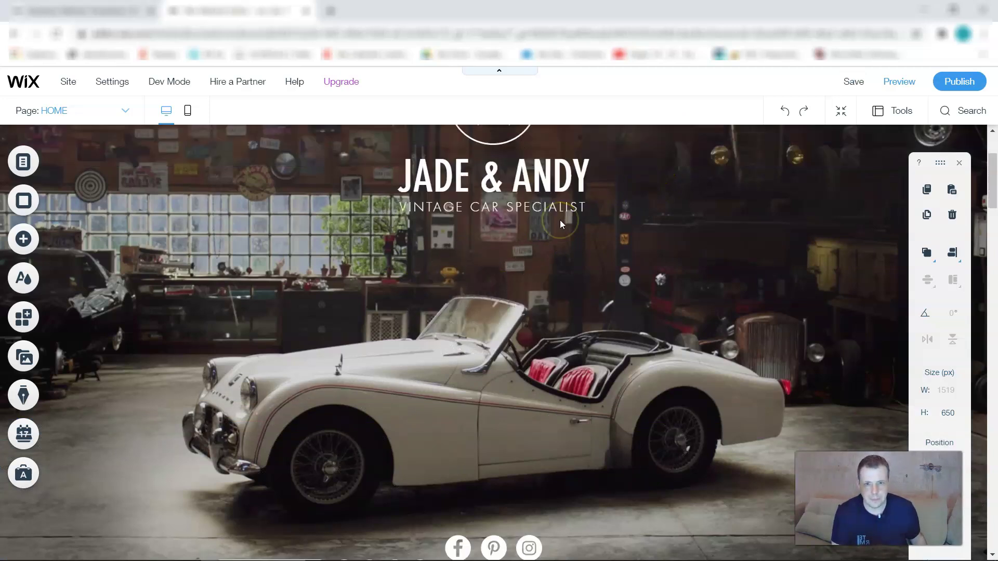
scroll(562, 210, down, 4)
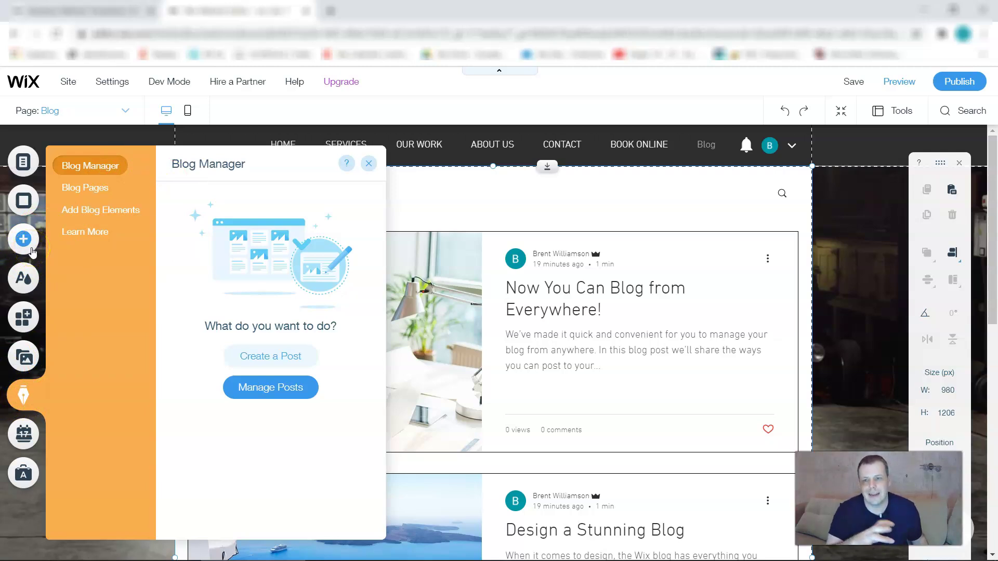
- Open the blog elements and preview Category Menu, Tag Cloud, Archive and RSS Button
click(25, 240)
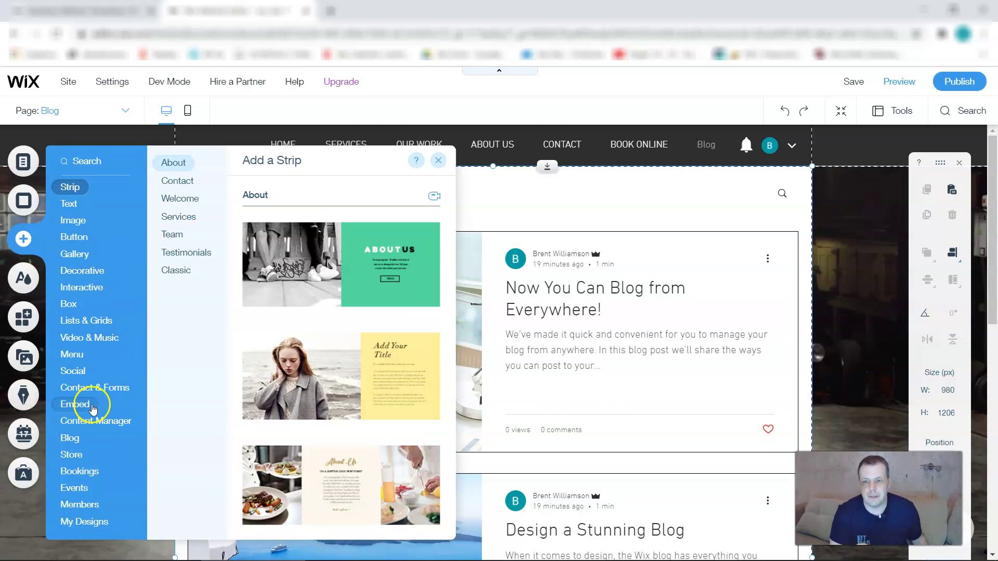
click(73, 440)
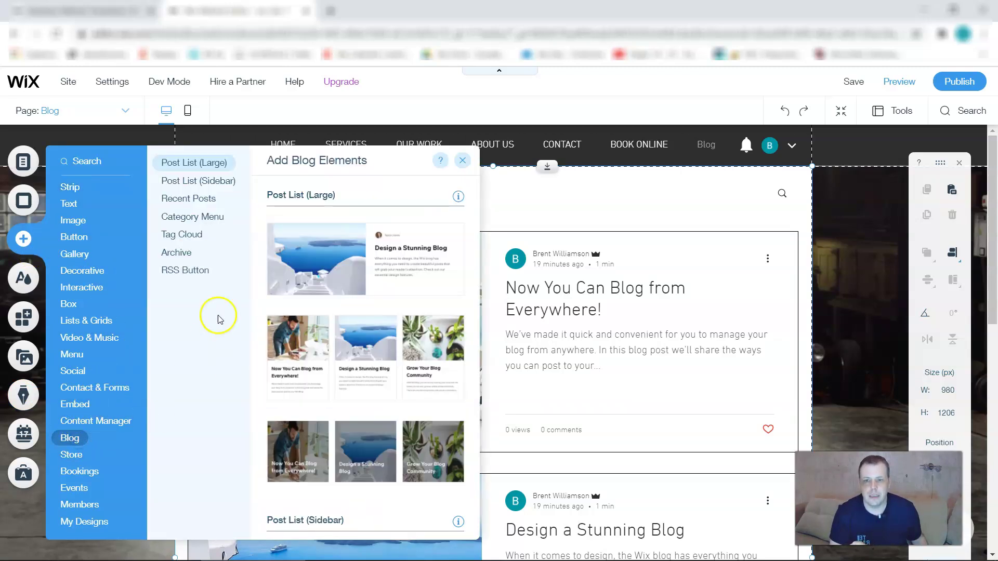
click(201, 282)
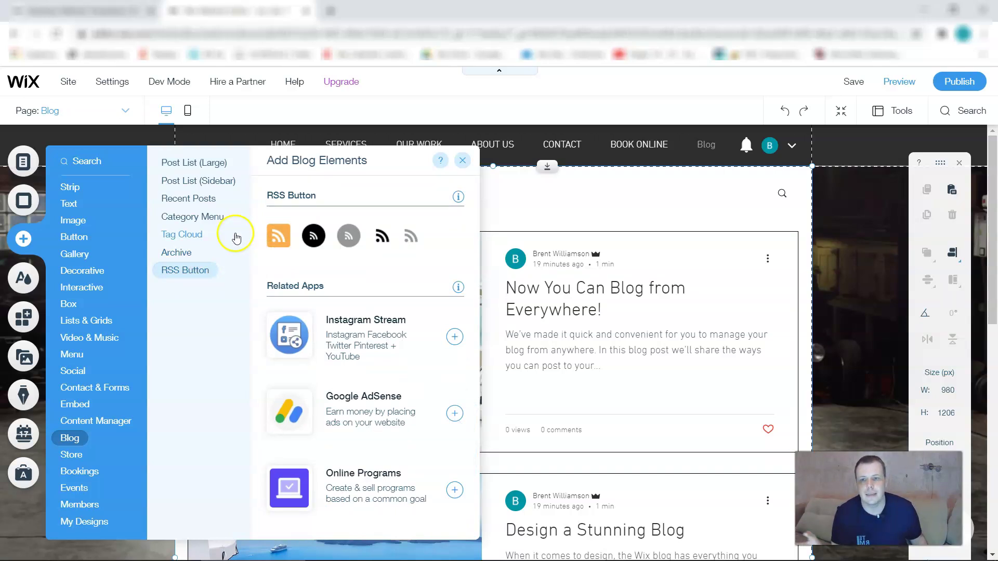
click(219, 220)
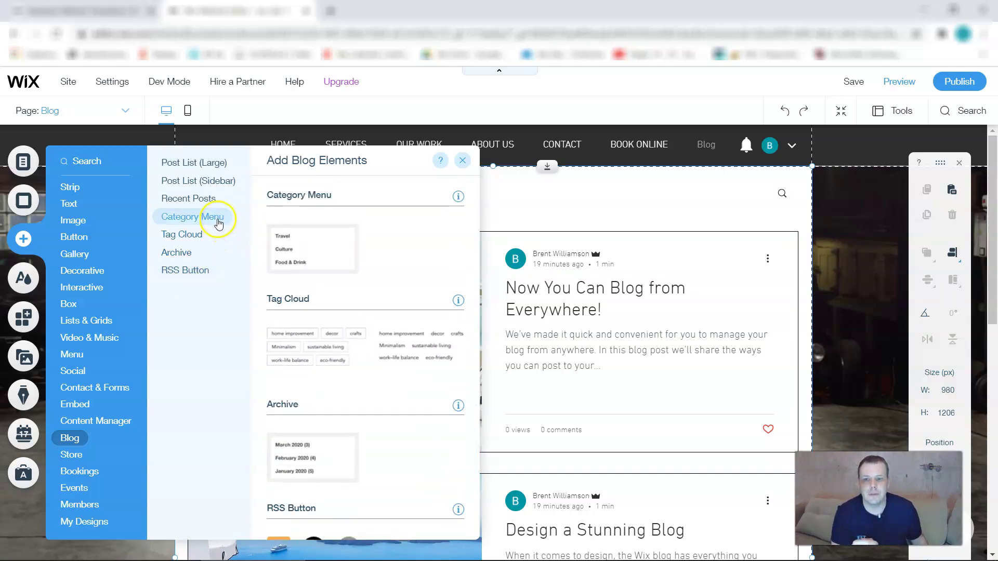
click(193, 236)
click(176, 253)
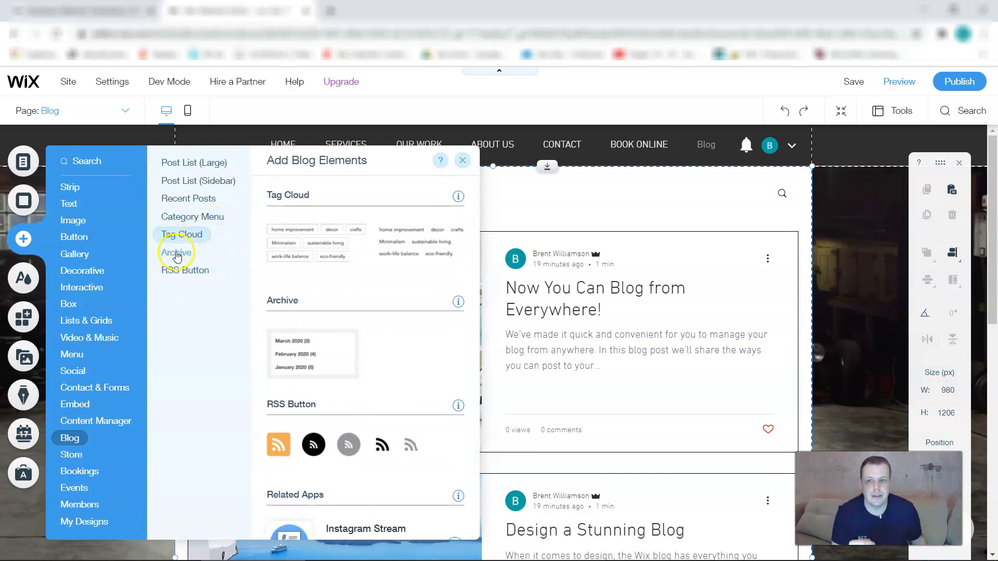
click(179, 271)
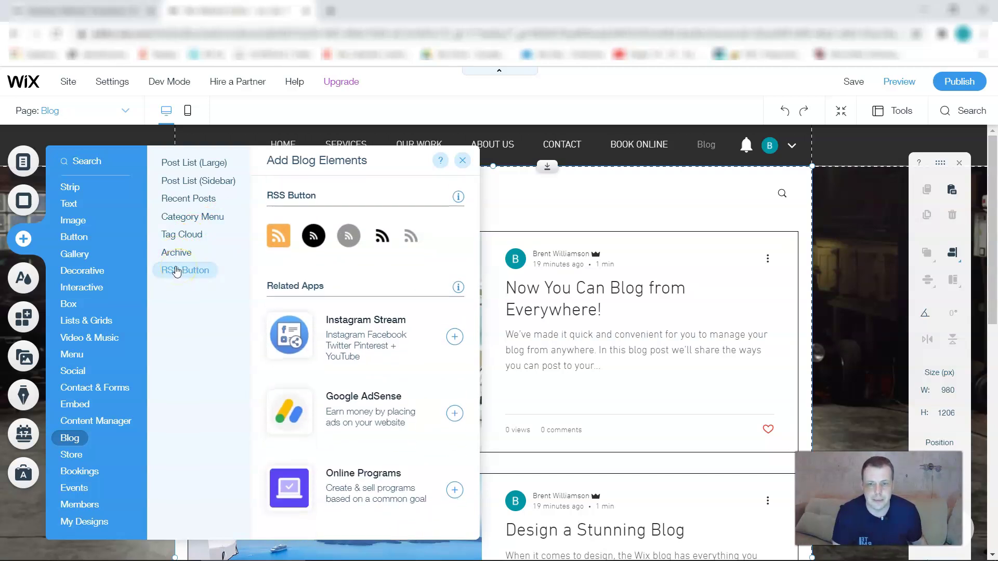
- Browse the Post List (Large) and Post List (Sidebar) layouts
click(188, 165)
click(270, 204)
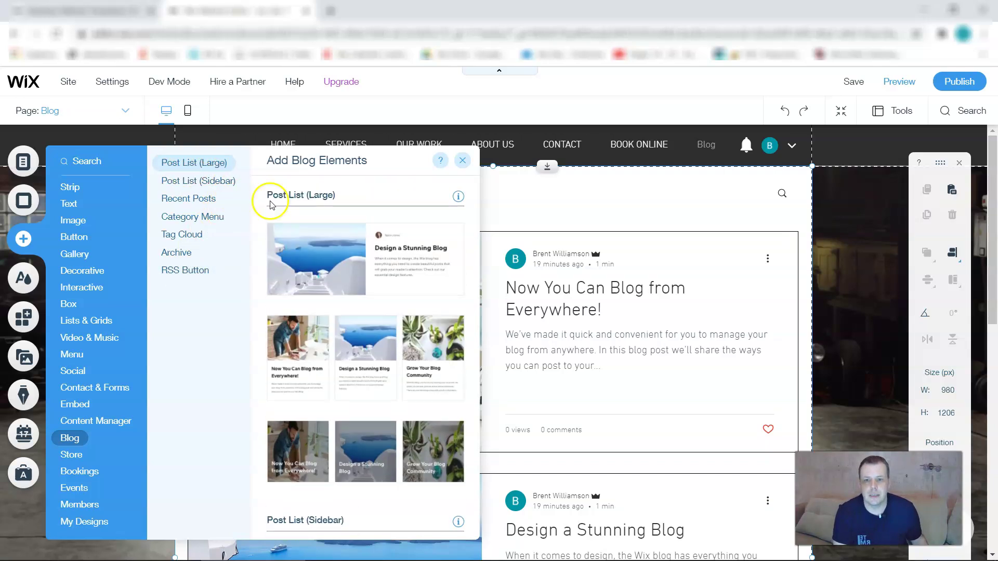
scroll(349, 296, down, 4)
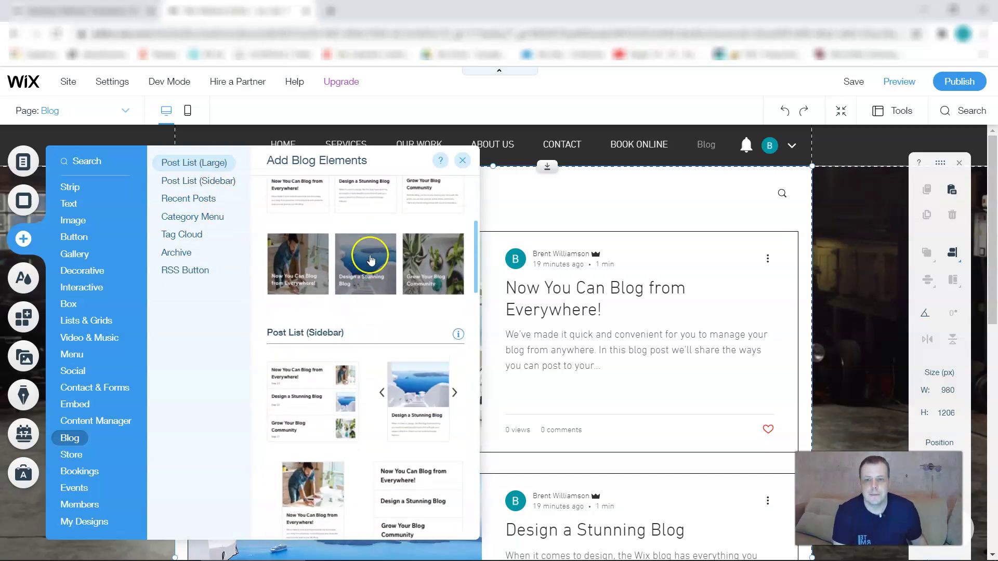
scroll(371, 260, up, 4)
scroll(370, 260, down, 5)
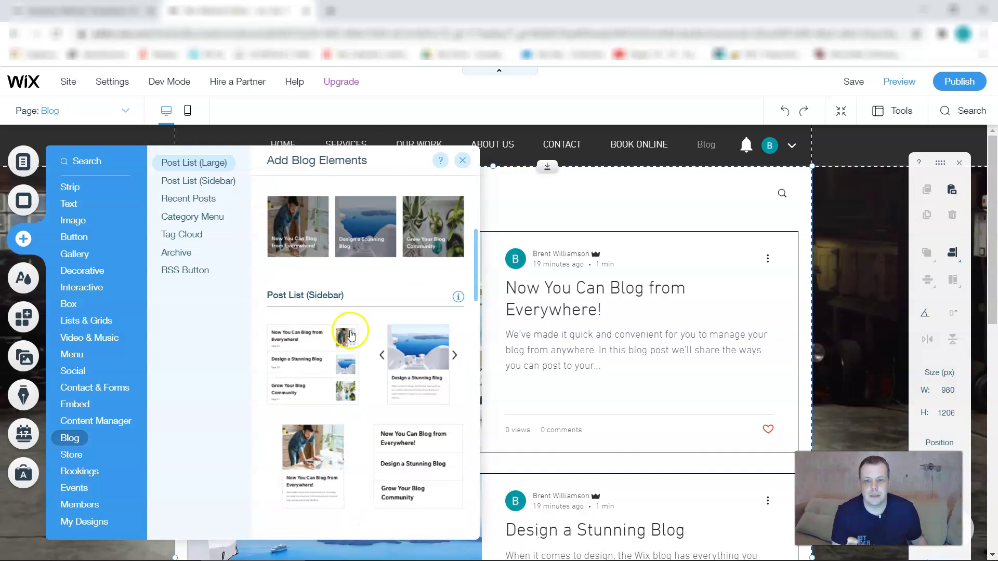
click(229, 182)
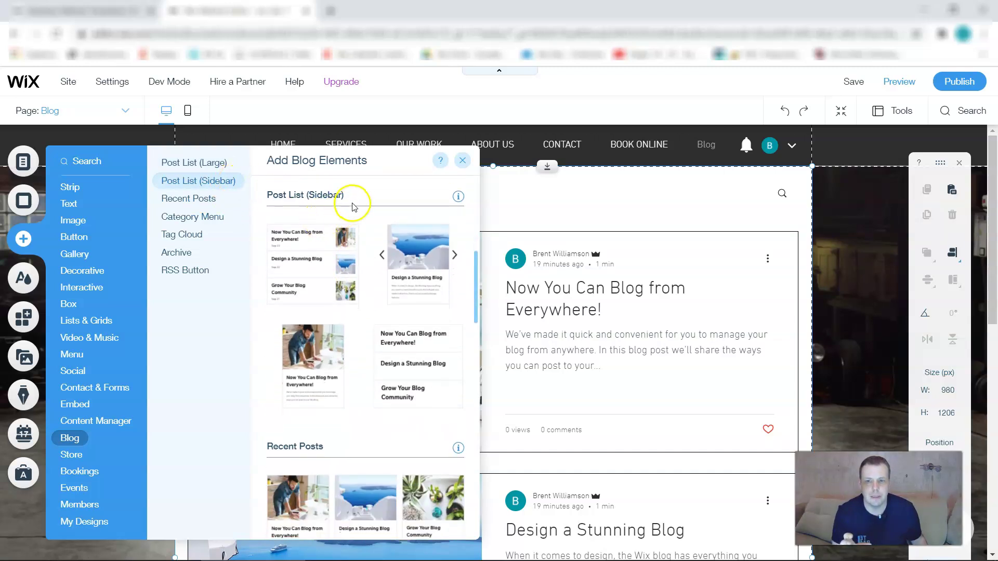
scroll(352, 208, down, 15)
scroll(350, 219, up, 5)
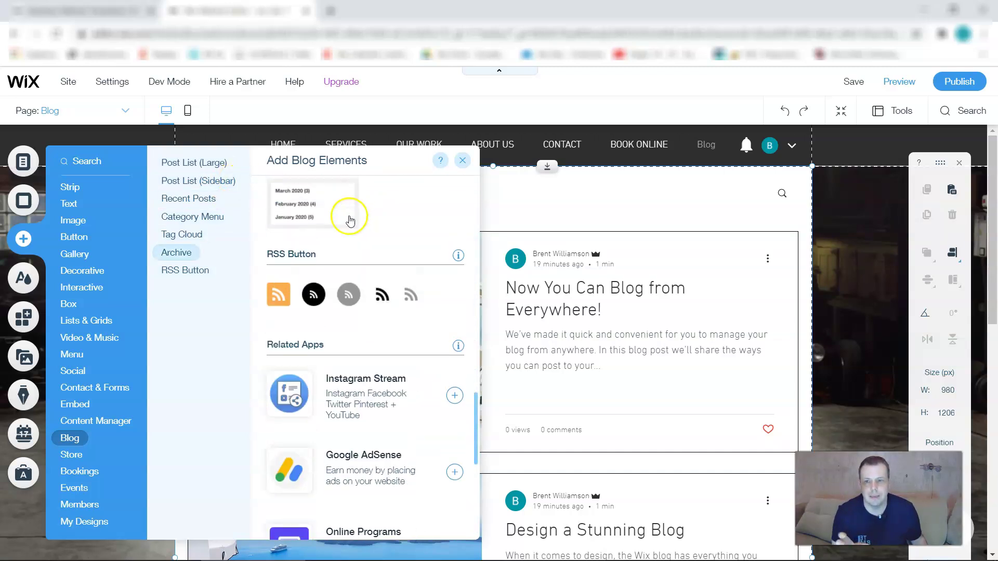
scroll(343, 221, up, 10)
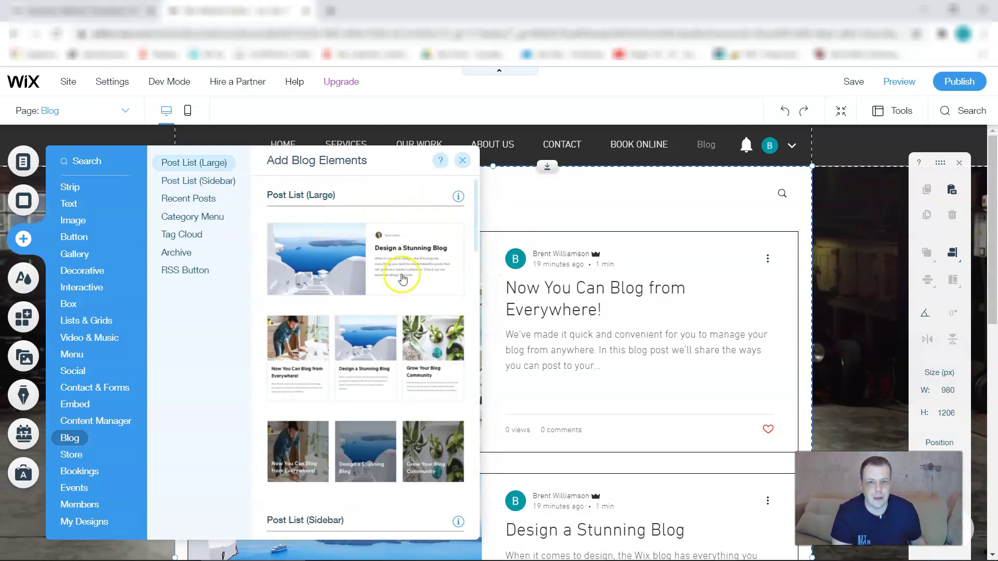
- Close the blog elements panel and open Manage Posts from the blog feed
click(462, 160)
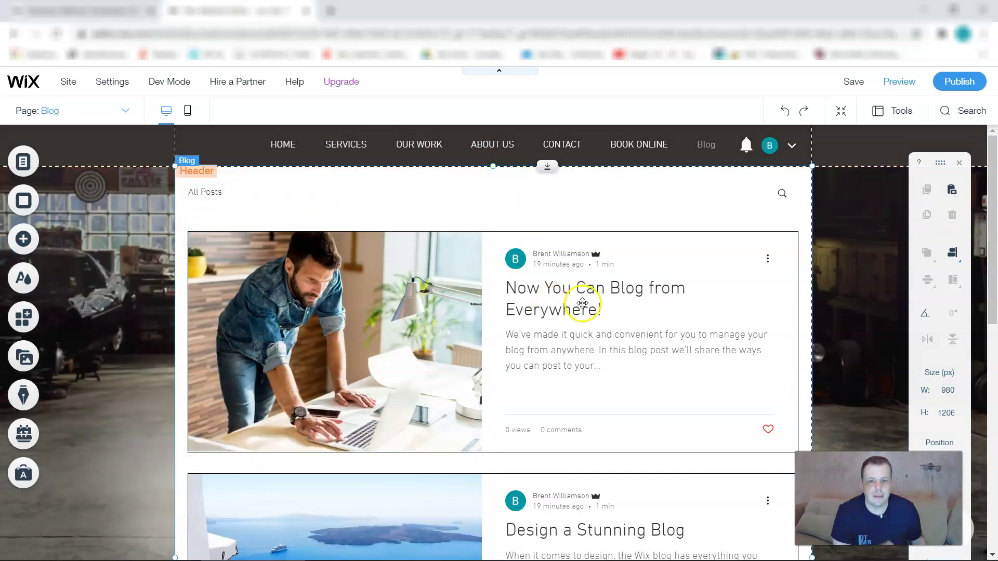
scroll(584, 303, down, 6)
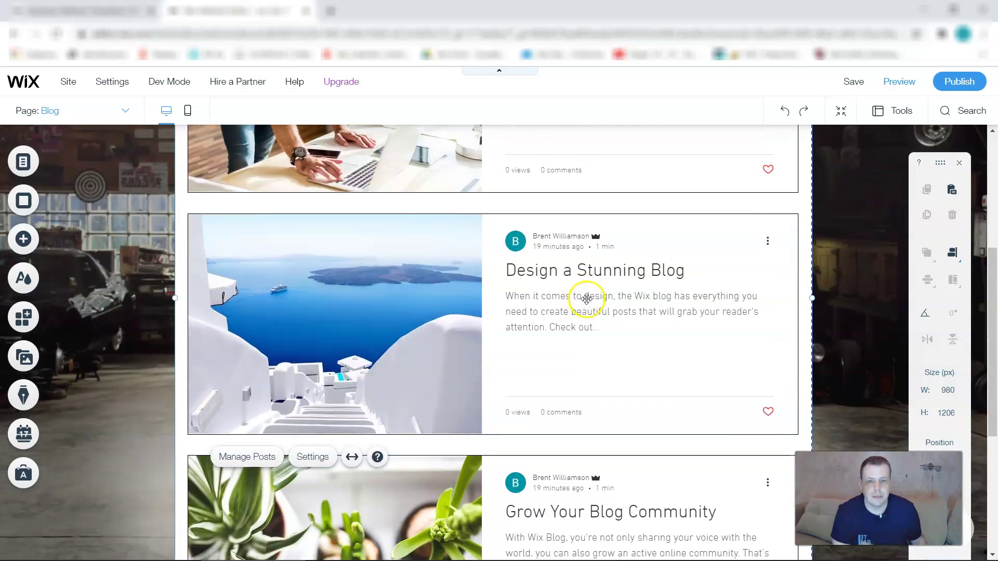
scroll(586, 298, up, 2)
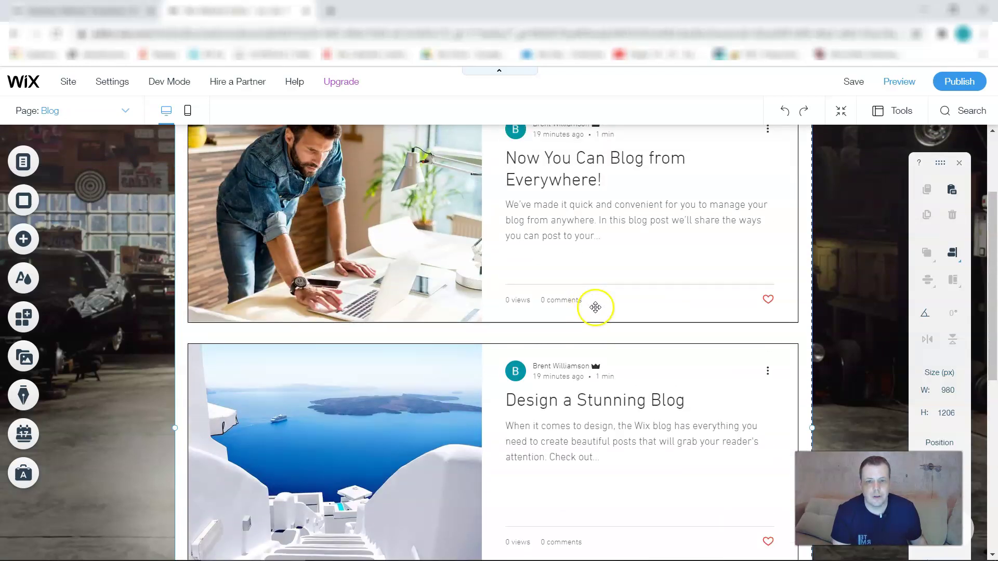
scroll(606, 328, down, 1)
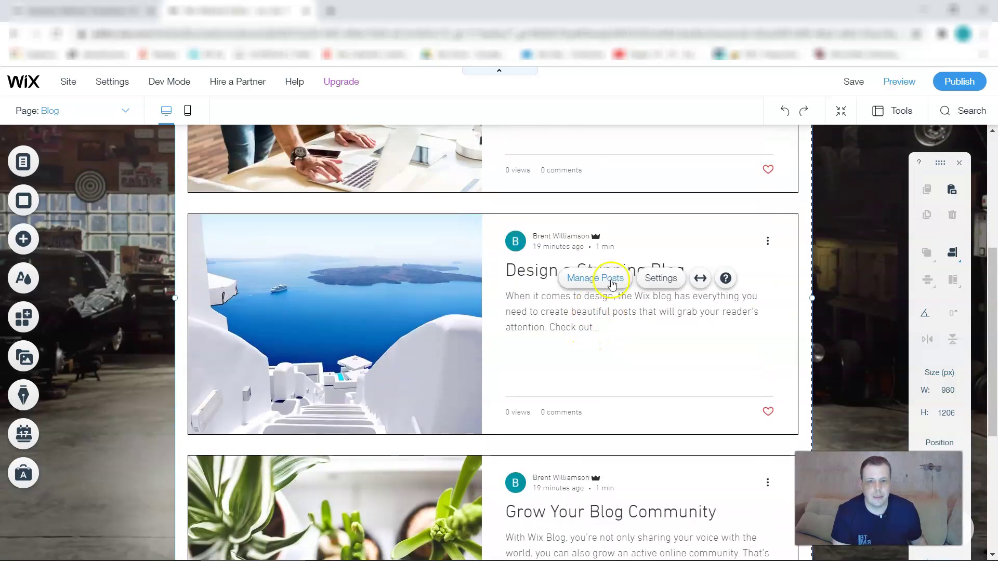
click(611, 280)
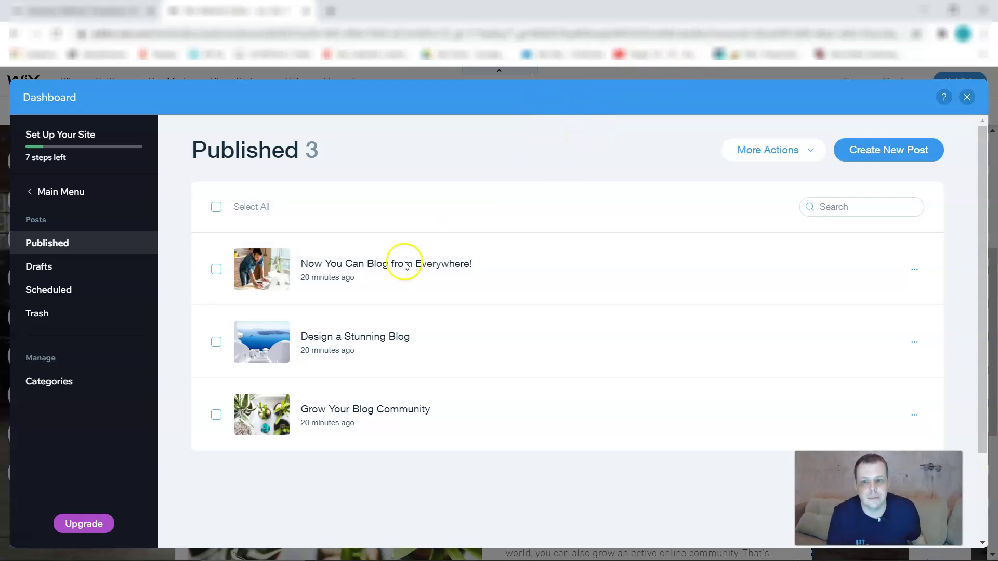
click(349, 265)
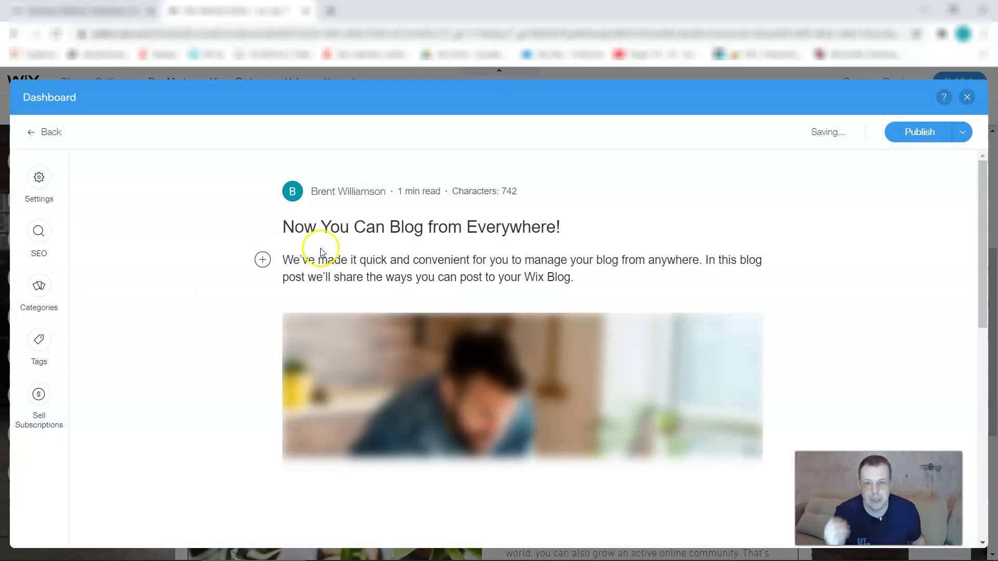
scroll(359, 261, down, 1)
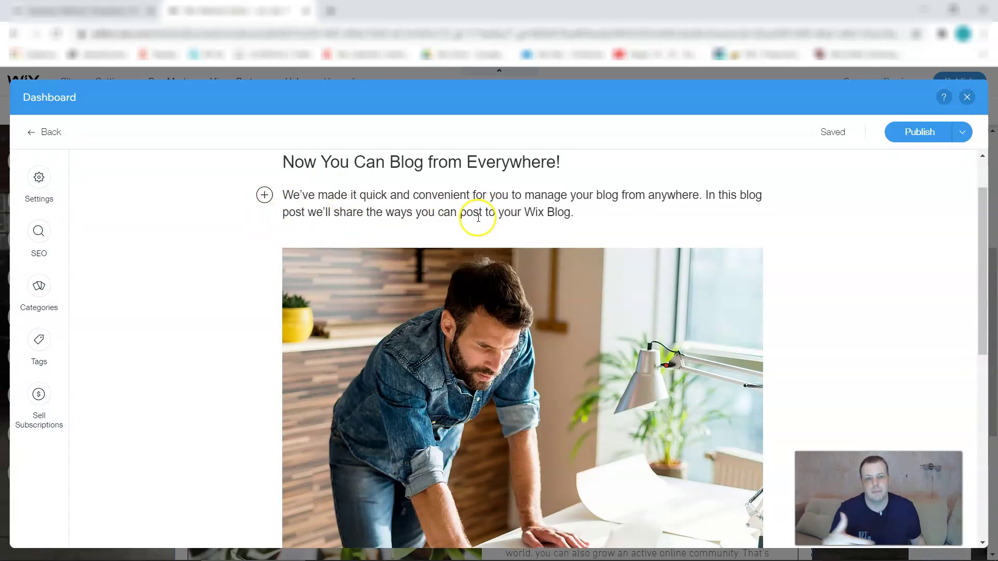
scroll(475, 214, down, 2)
scroll(475, 214, down, 3)
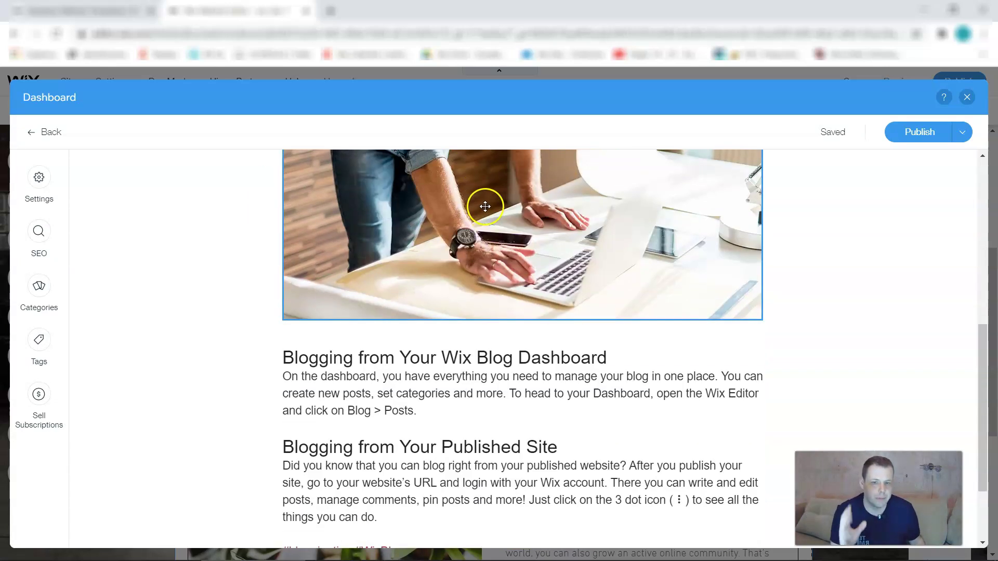
scroll(245, 223, up, 5)
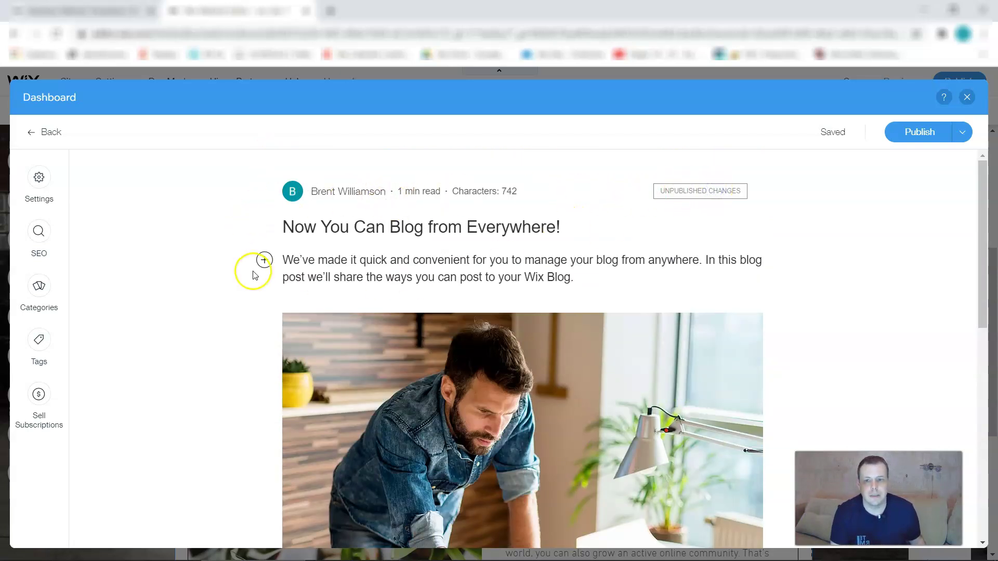
click(265, 259)
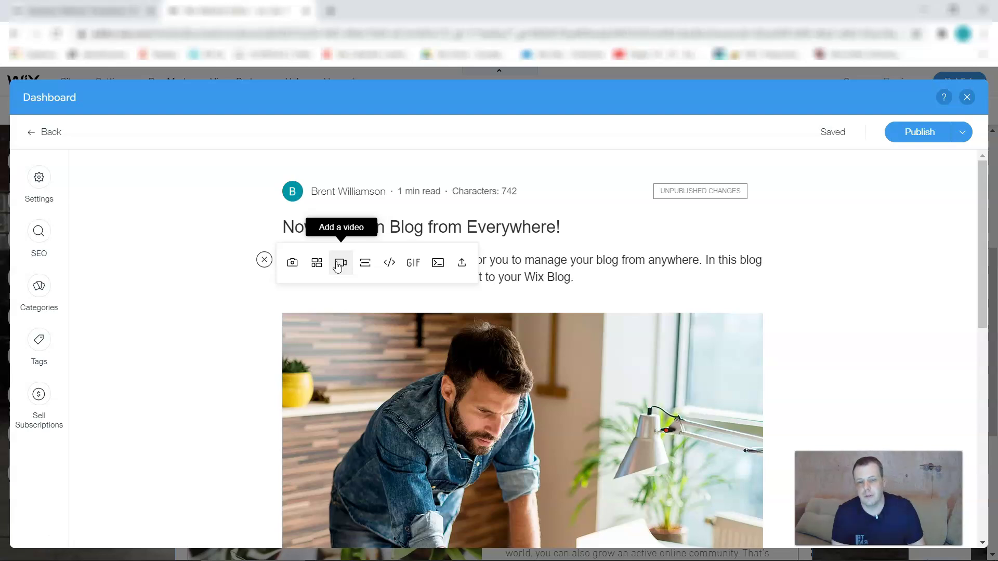
click(366, 263)
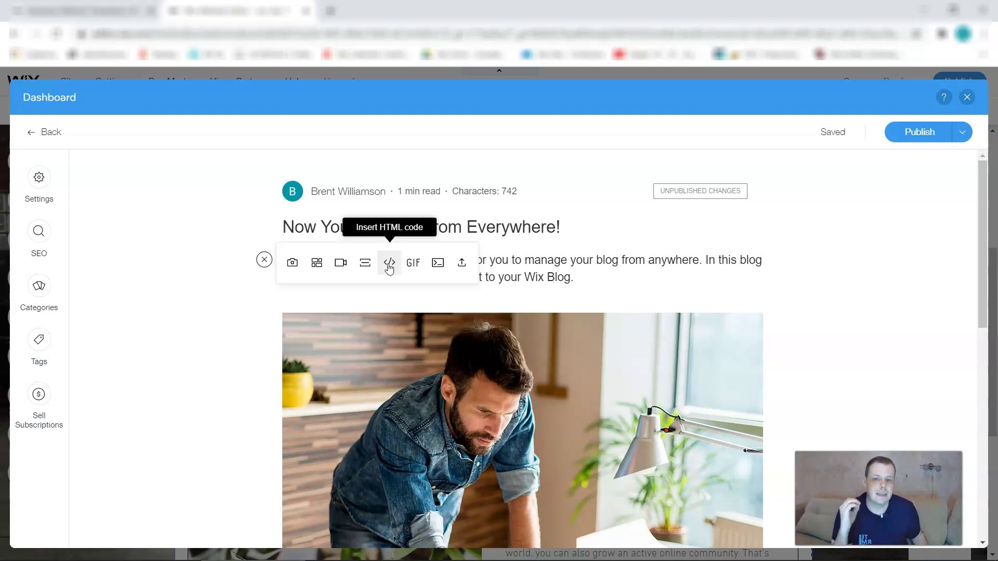
click(414, 264)
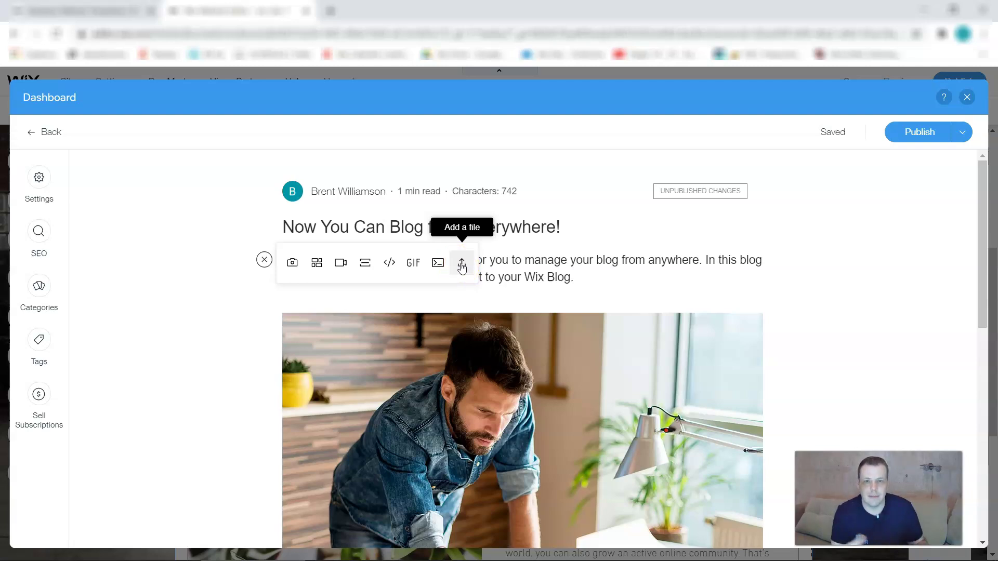
- Delete the post's intro paragraph and write 'Hello!!! How' in its place
click(566, 262)
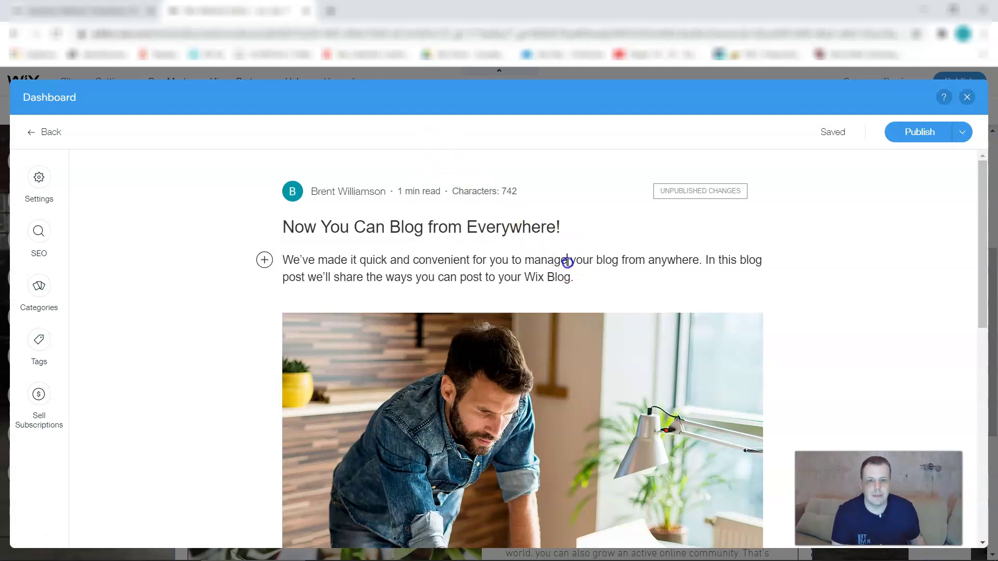
click(593, 283)
click(455, 278)
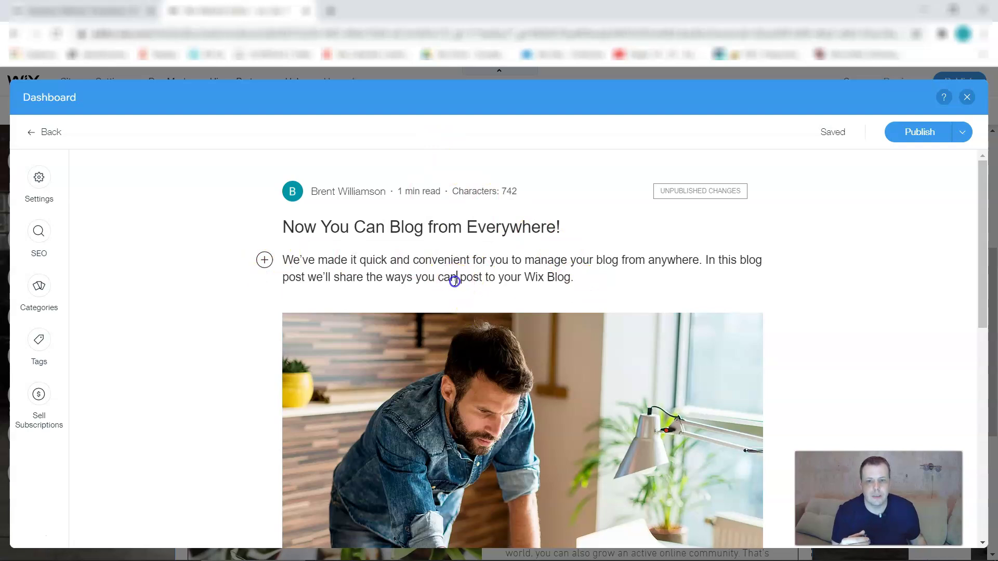
drag(607, 288, 256, 252)
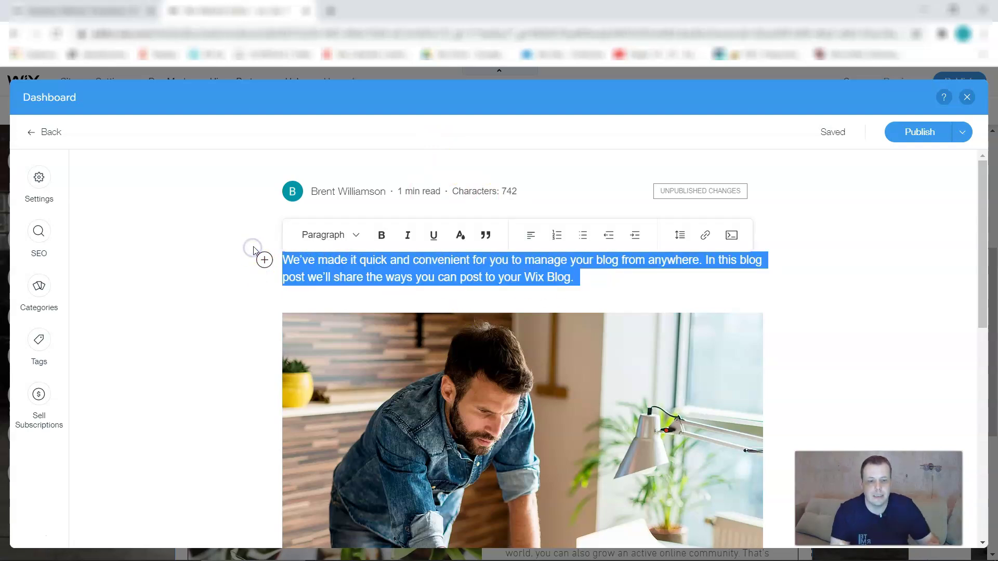
key(BackSpace)
text(Hello!!!)
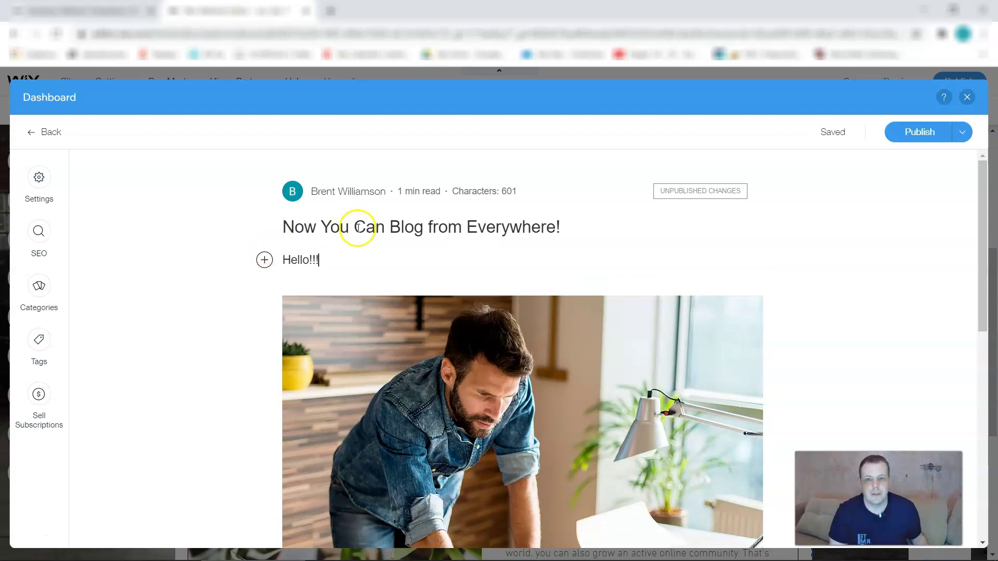
click(405, 229)
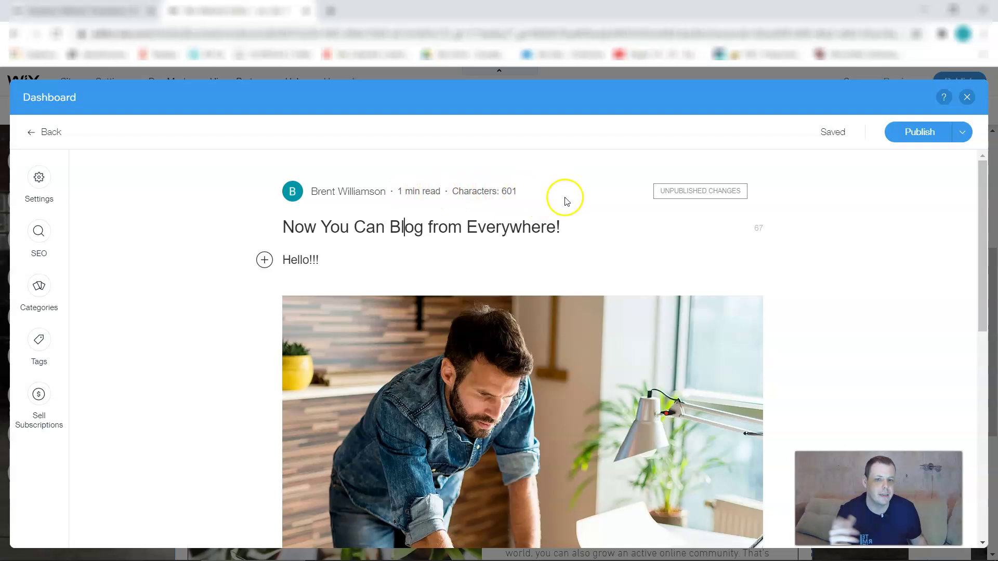
click(456, 263)
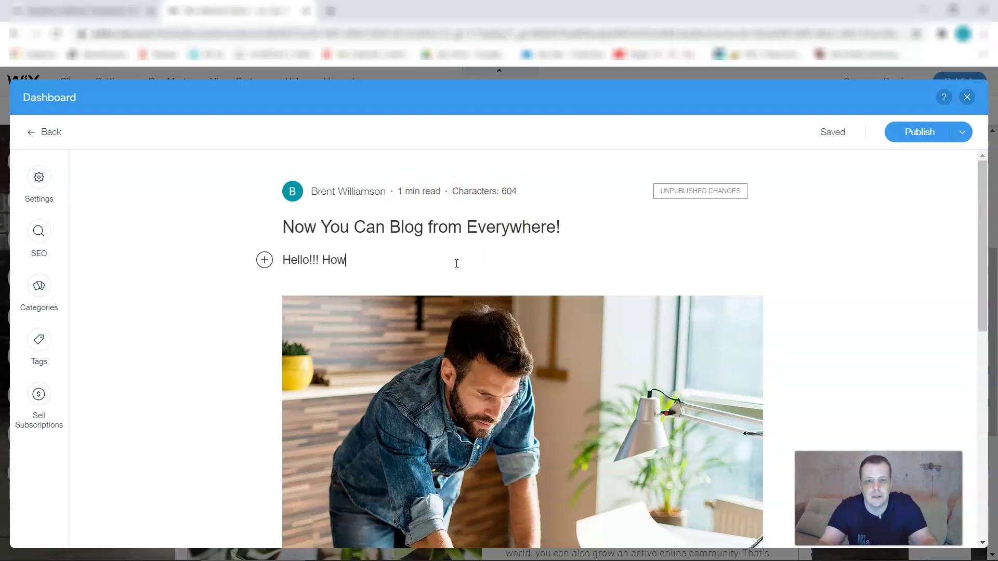
scroll(463, 261, down, 10)
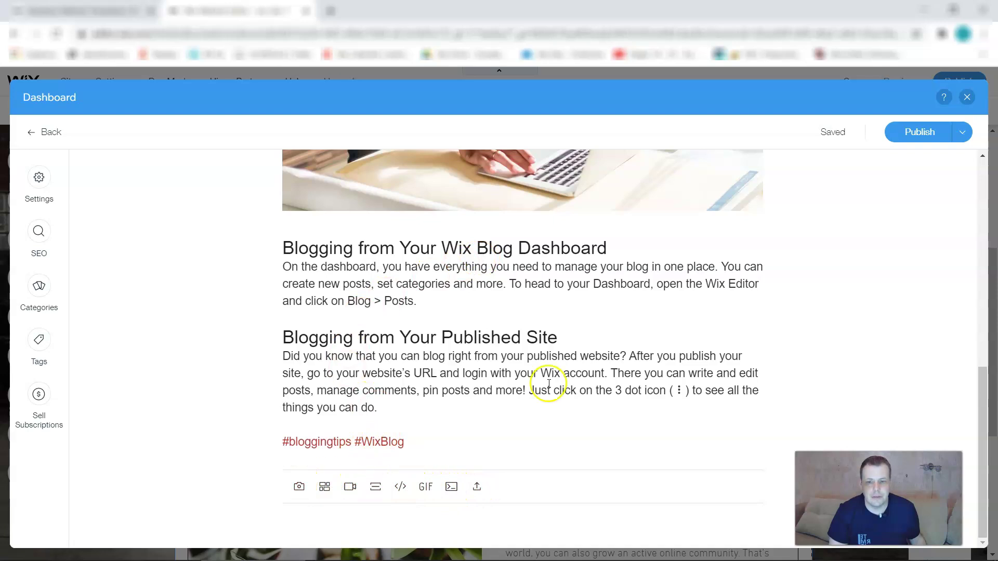
scroll(606, 304, up, 10)
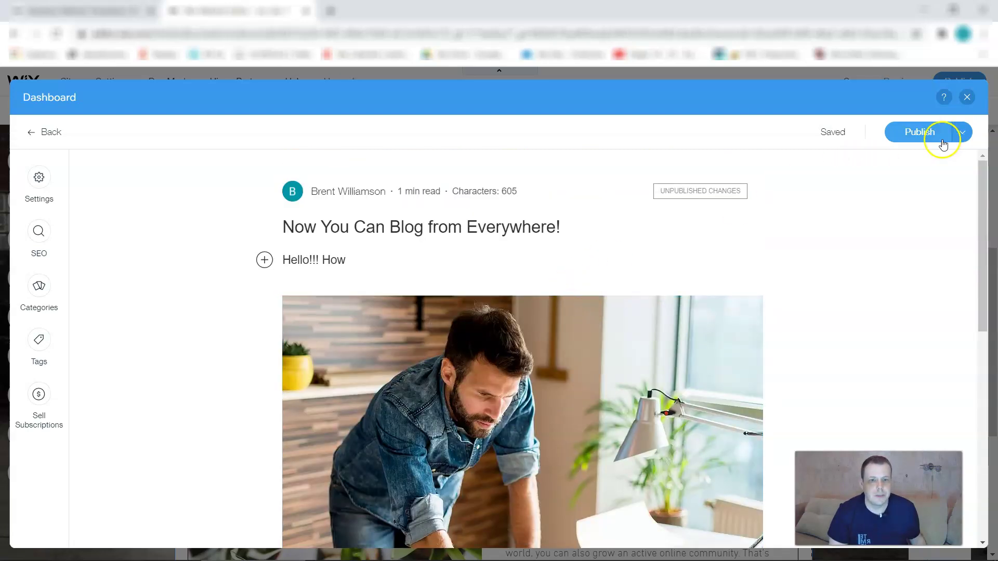
- Publish the edited post and trash 'Now You Can Blog from Everywhere!'
click(916, 135)
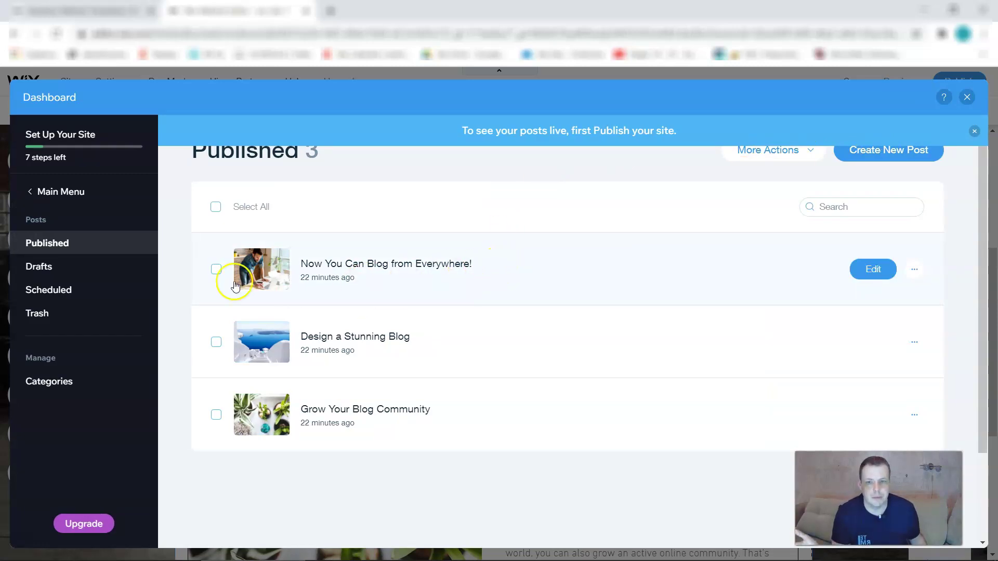
click(216, 270)
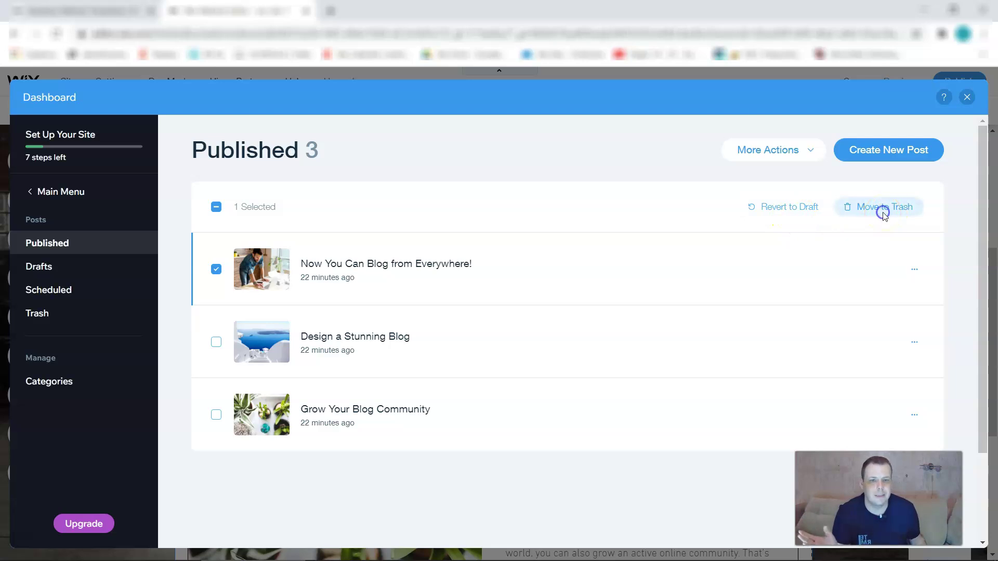
click(884, 213)
click(634, 372)
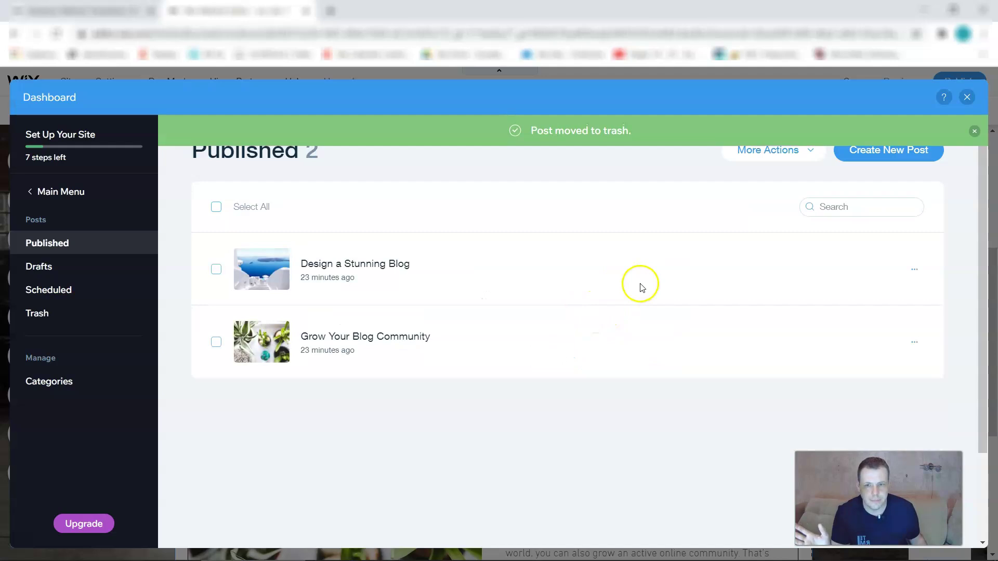
mouse_move(657, 247)
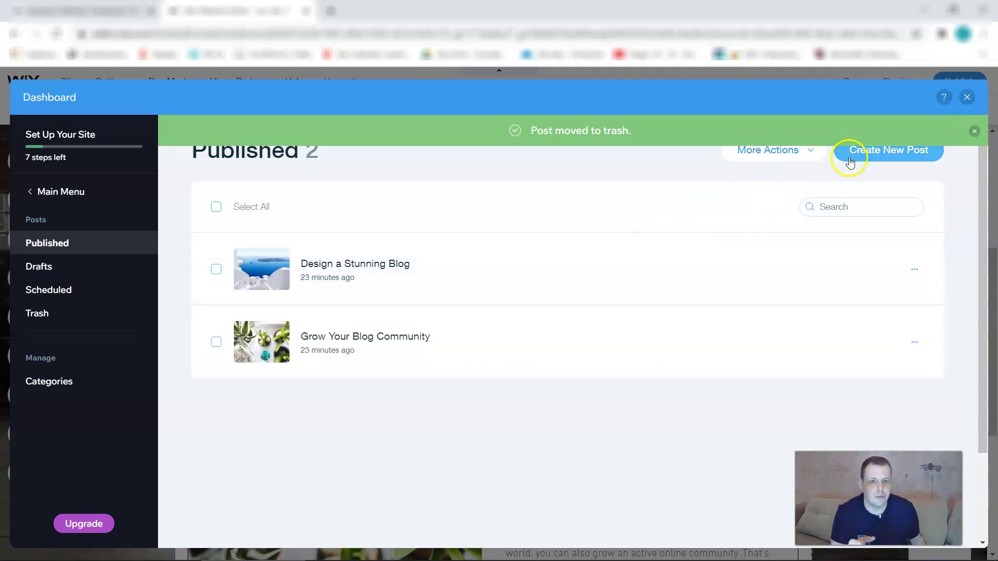
- Write a new post titled 'Hello' with the body 'How are you' and publish it
click(807, 156)
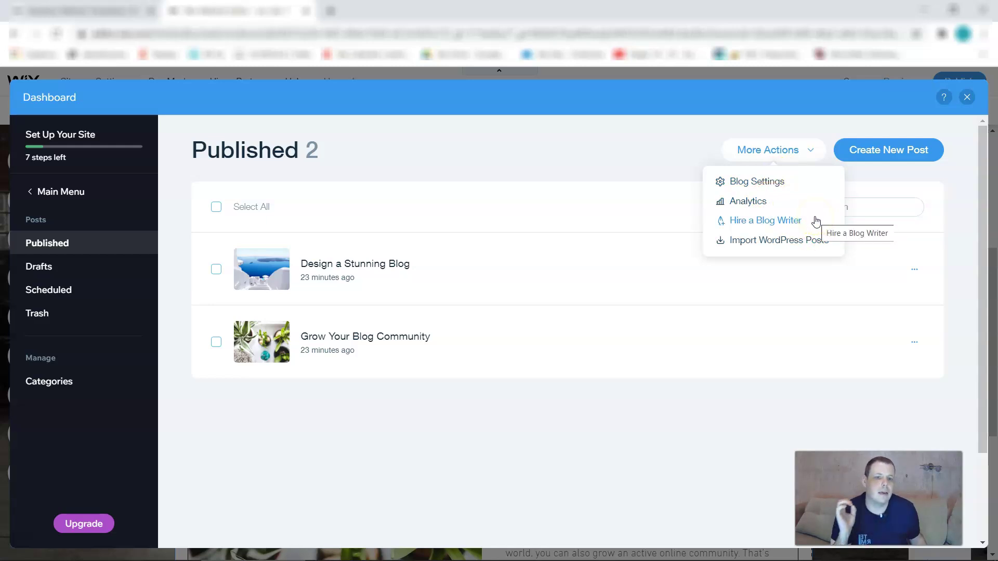
click(904, 151)
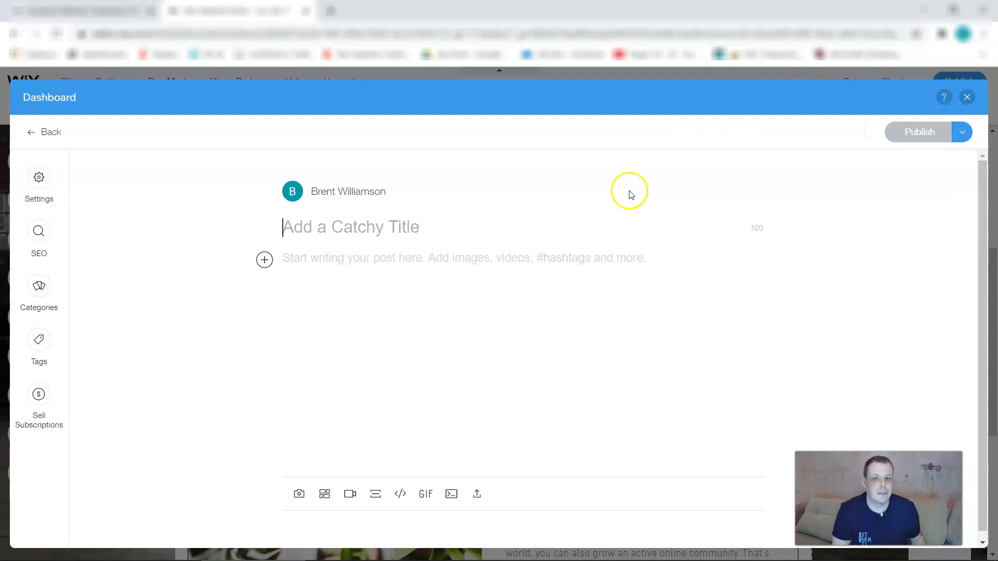
text(Hello)
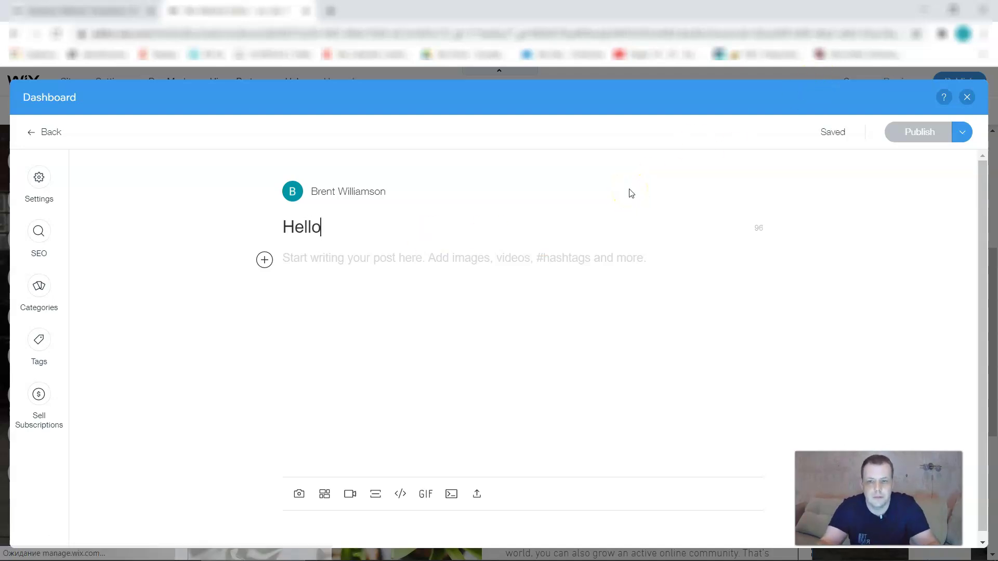
click(543, 350)
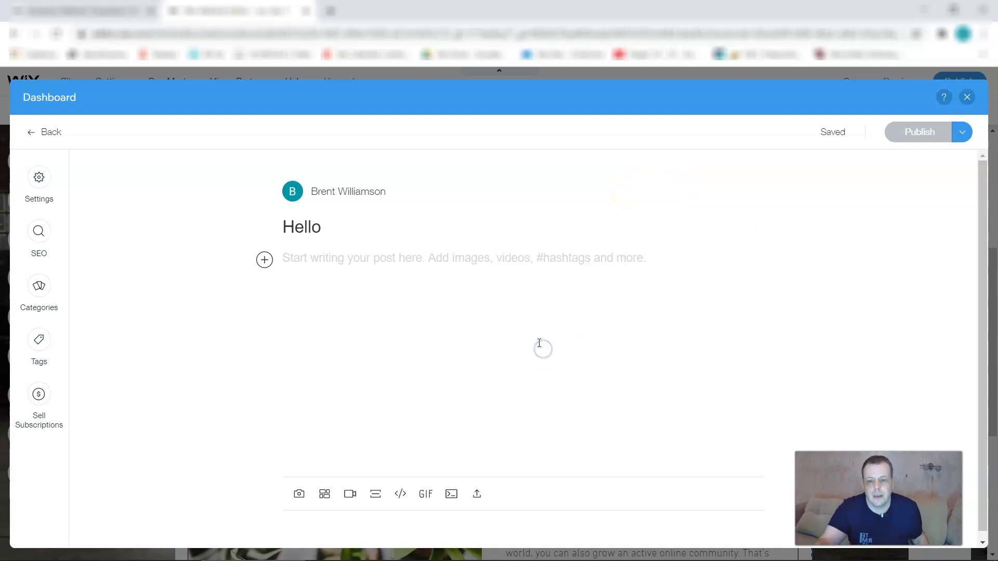
text(How are you)
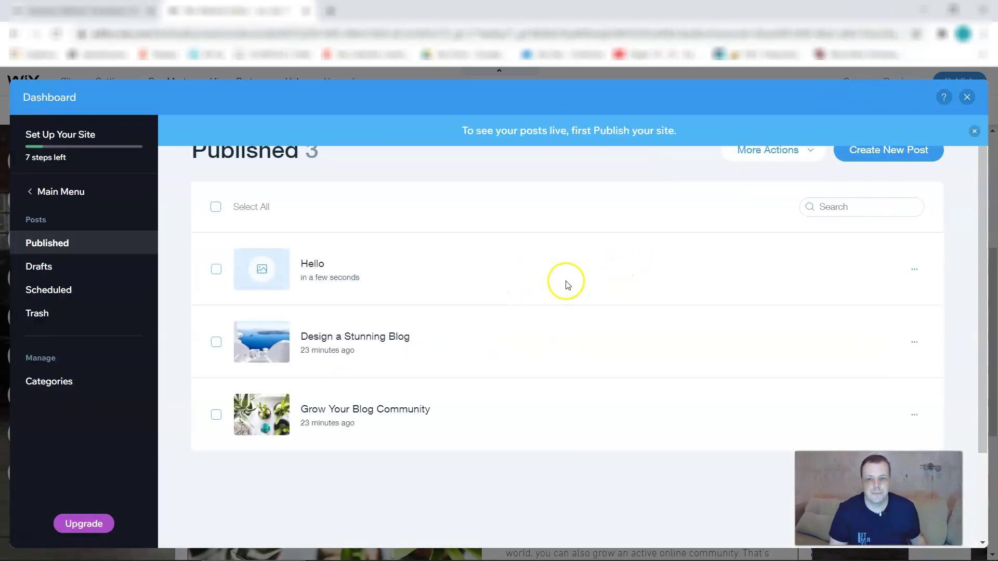
- Open the Hello post and launch its Add an image picker
click(268, 279)
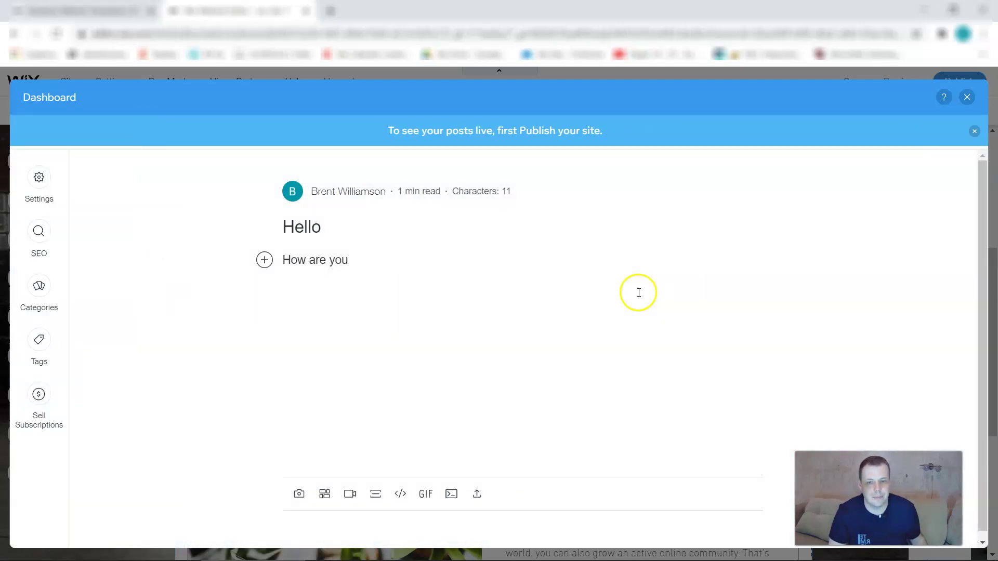
click(300, 495)
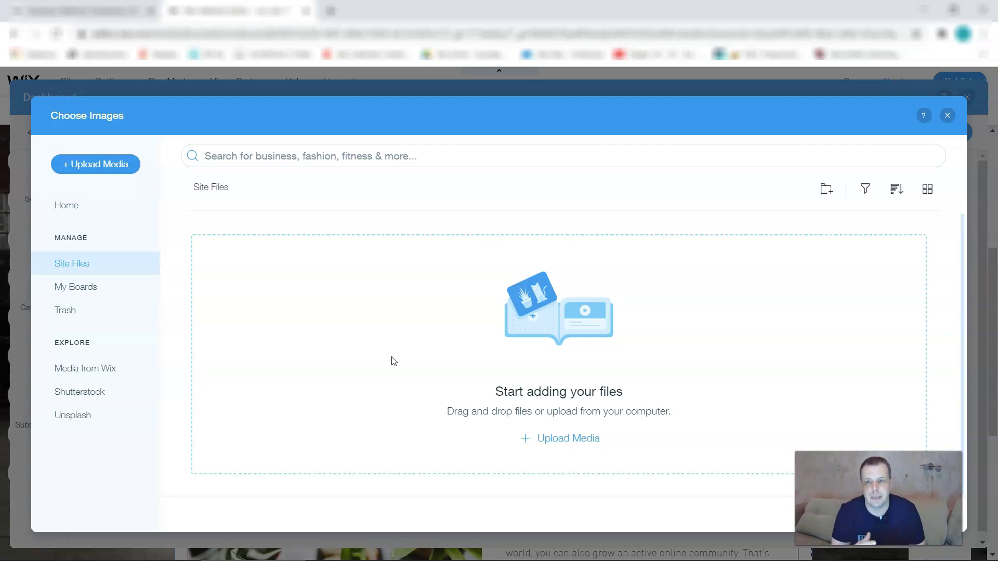
- Check My Boards and Site Files, then close Choose Images without adding a picture
click(95, 288)
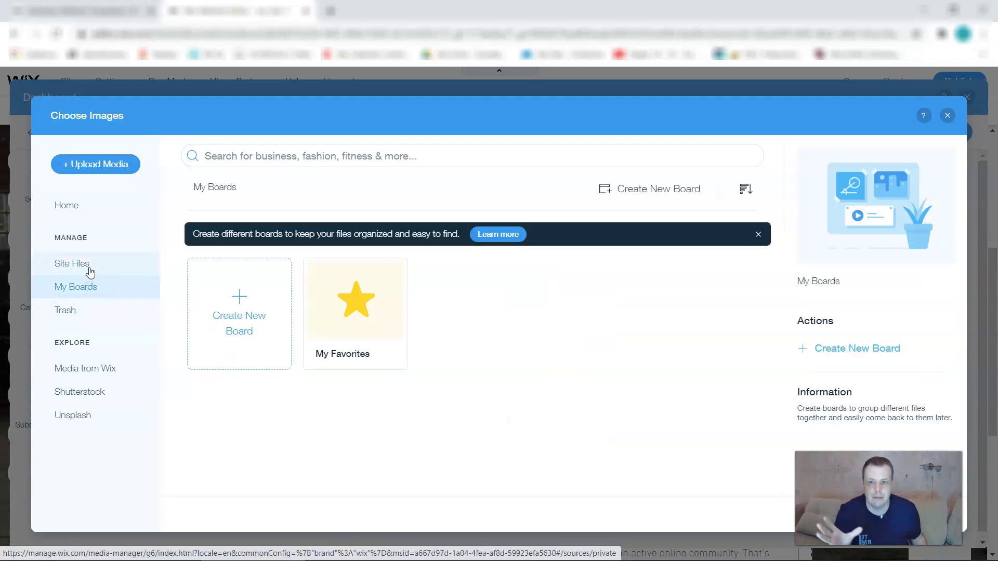
click(90, 269)
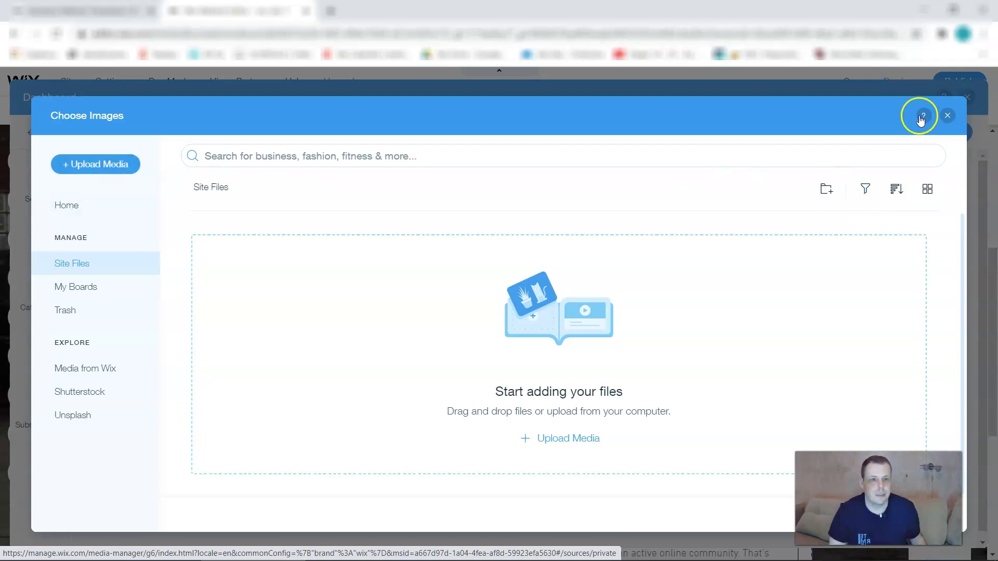
click(951, 117)
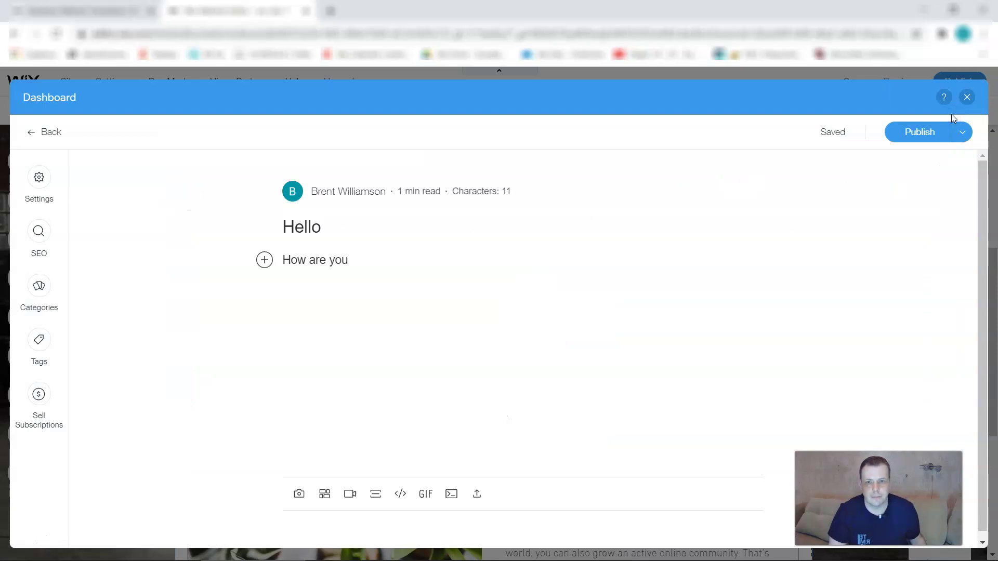
- Leave the post editor and look over the Blog page down to the footer
click(966, 98)
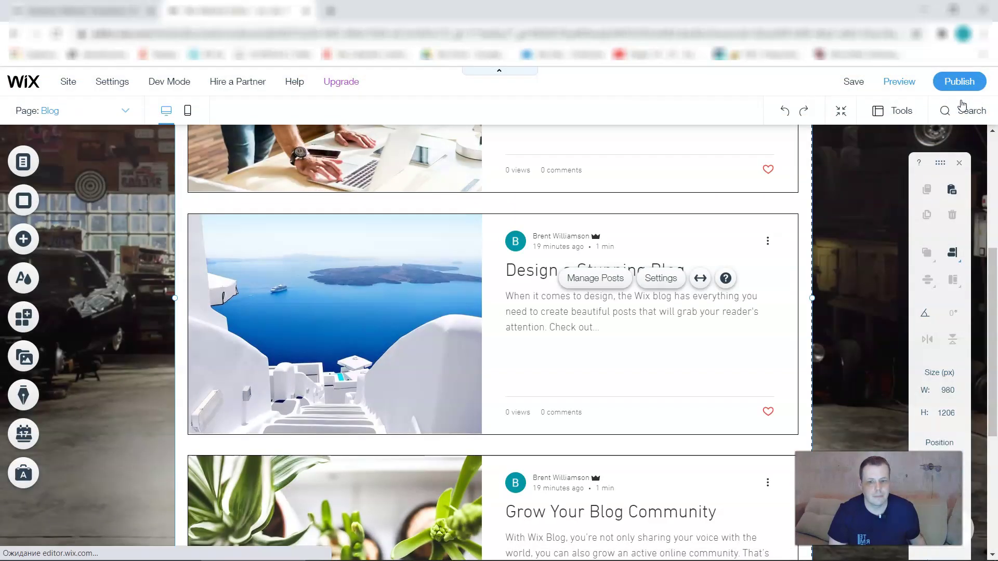
scroll(540, 268, up, 5)
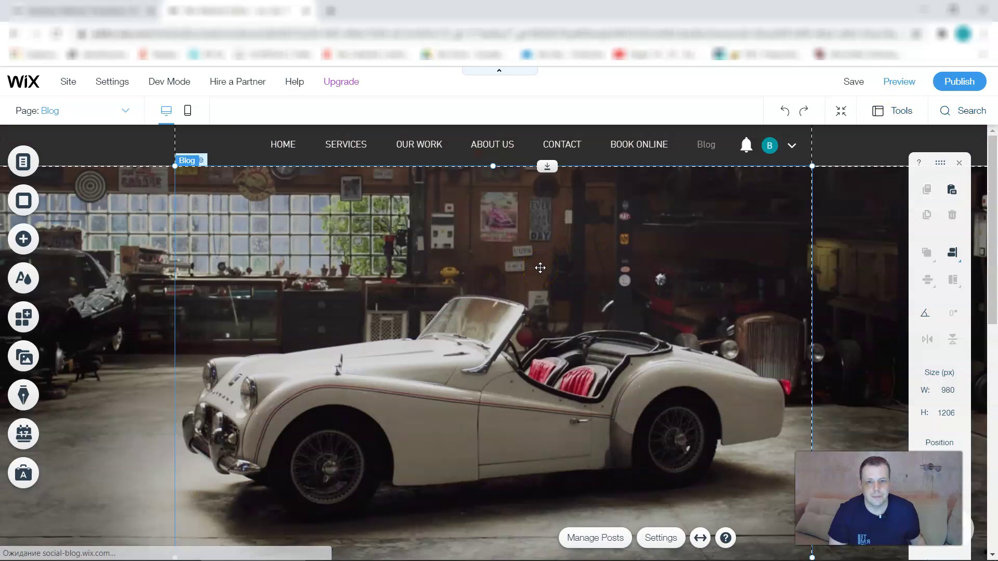
scroll(541, 268, down, 6)
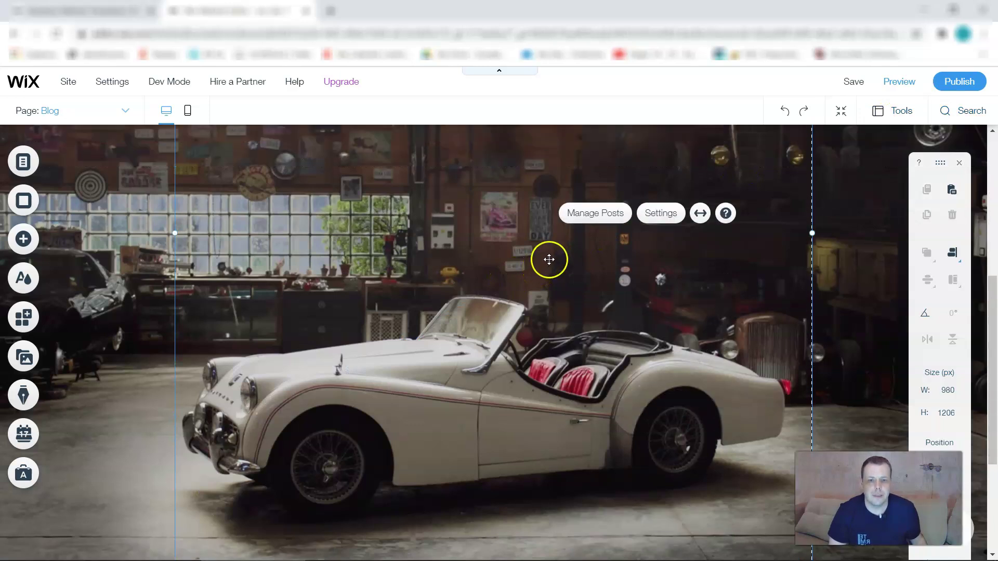
scroll(551, 259, down, 4)
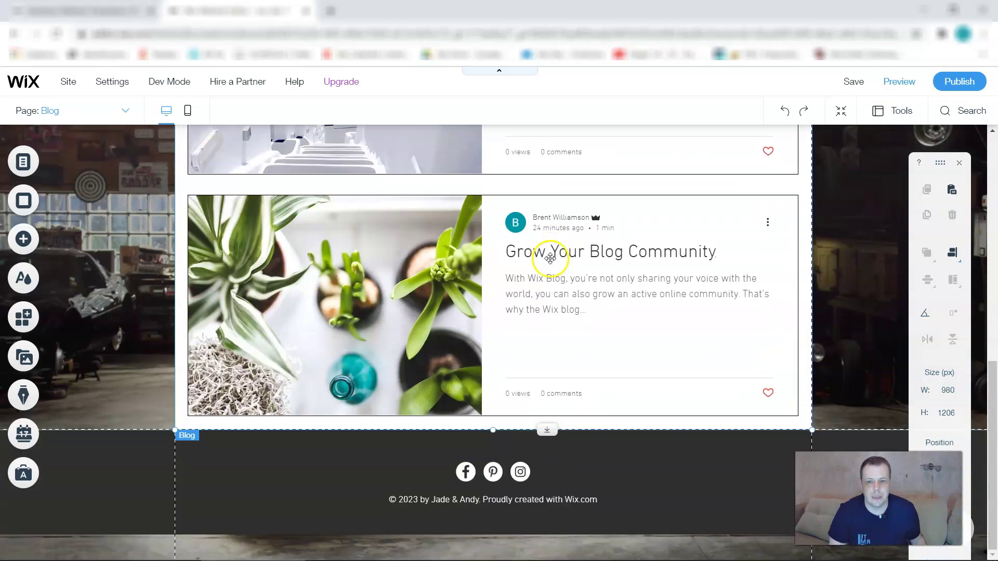
click(279, 479)
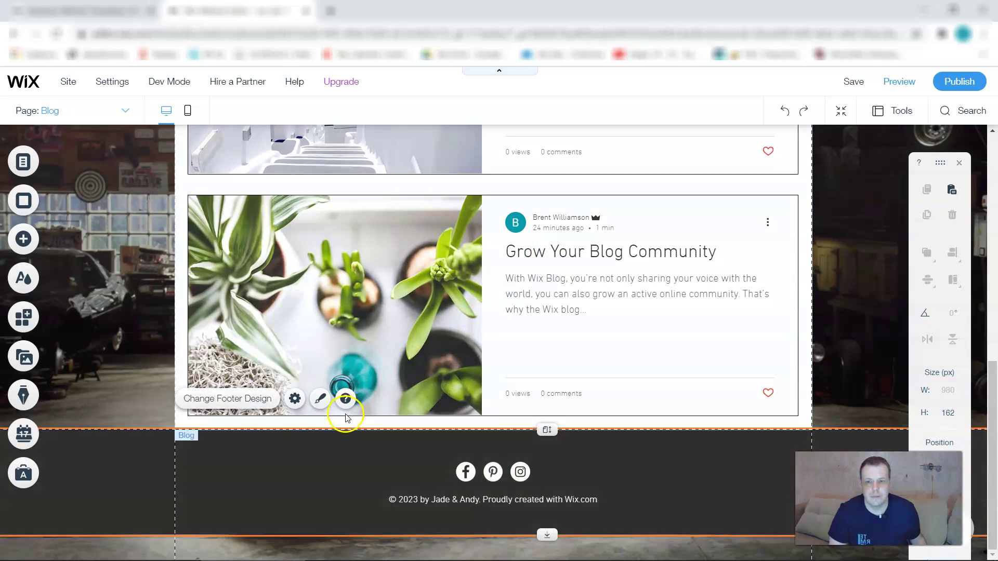
scroll(349, 413, up, 10)
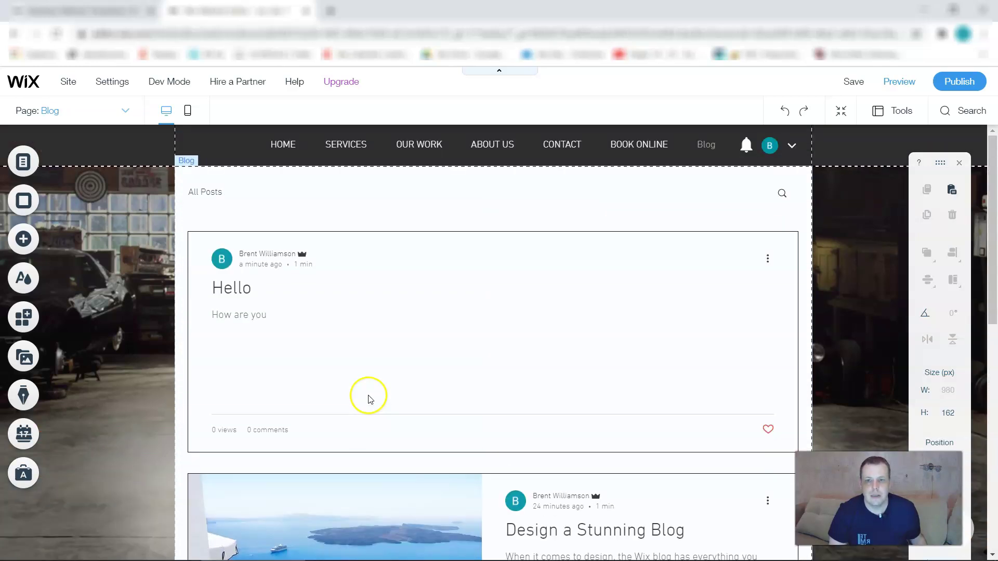
- Drag the blog post feed down so it sits below the garage photo
click(291, 187)
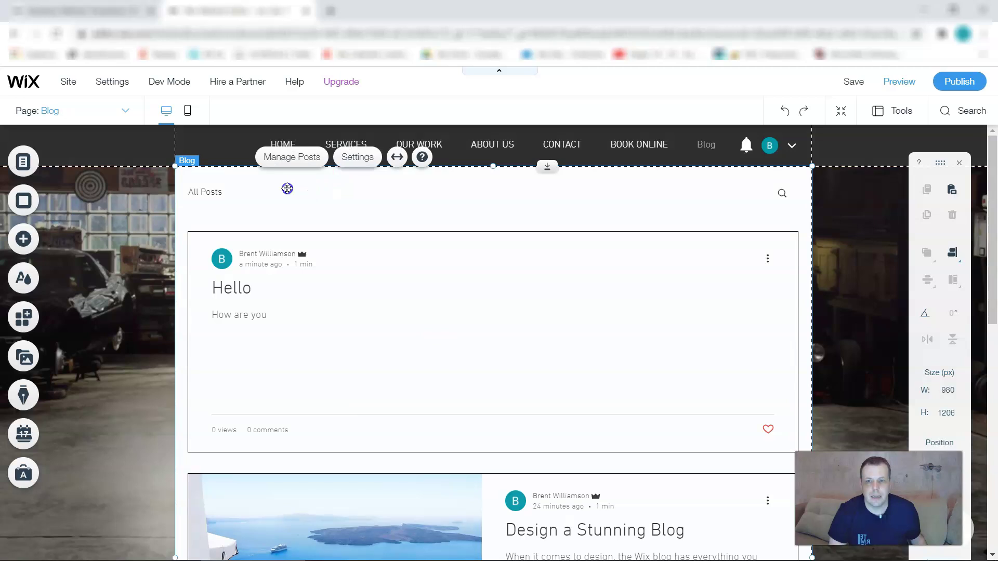
drag(285, 187, 388, 213)
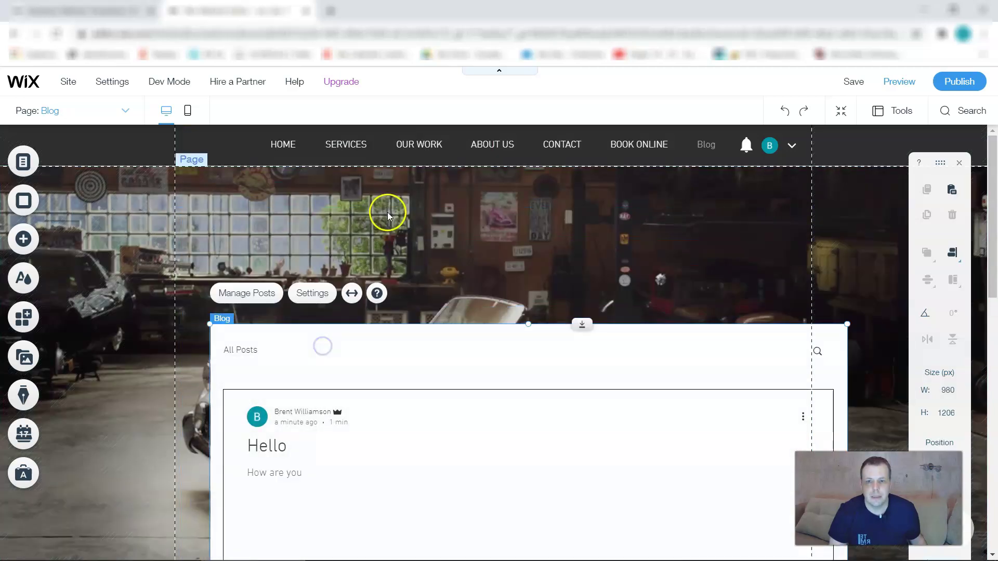
scroll(388, 214, down, 10)
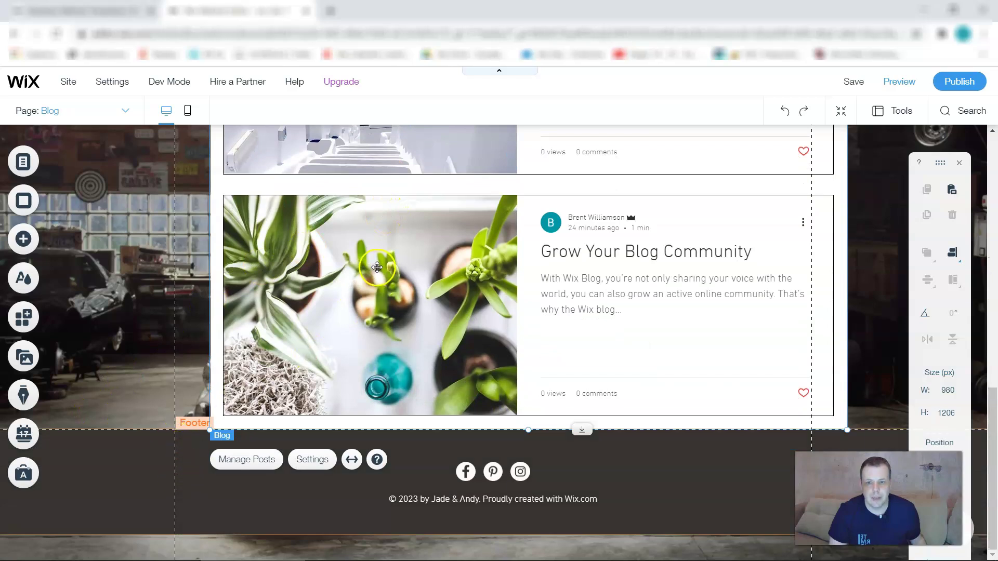
drag(340, 331, 171, 315)
drag(423, 178, 418, 333)
scroll(165, 249, down, 3)
scroll(169, 244, up, 15)
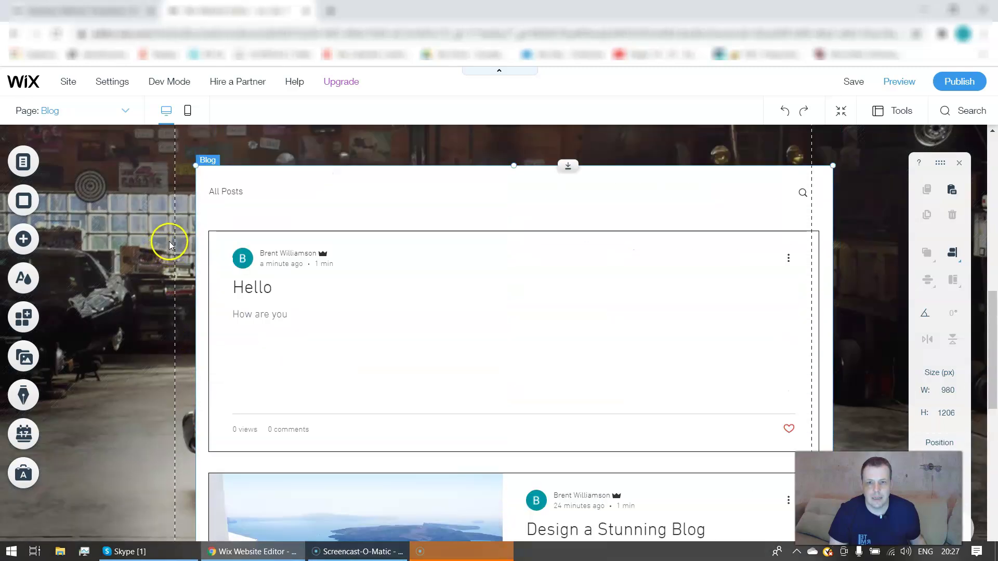
scroll(245, 212, down, 5)
scroll(256, 211, up, 5)
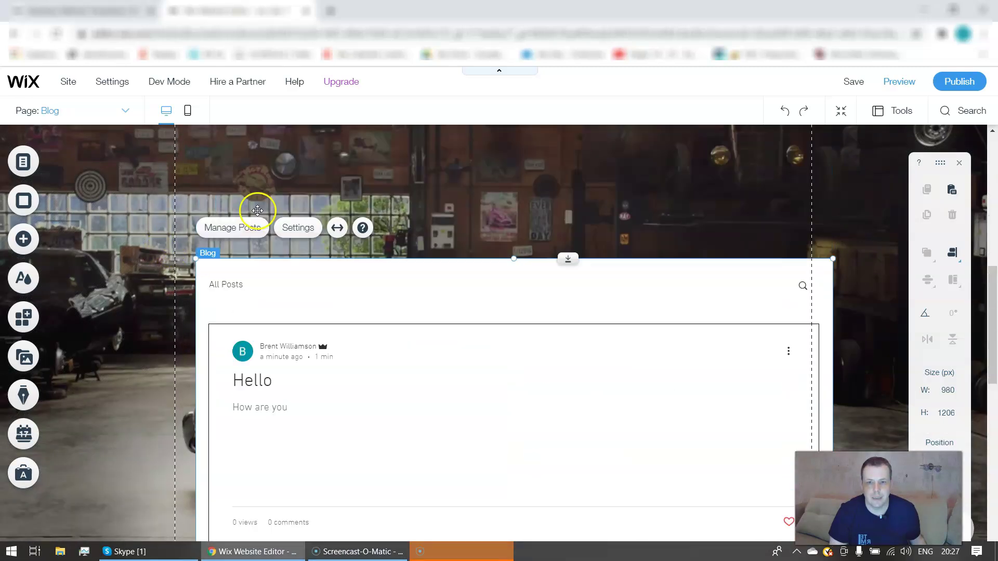
scroll(264, 208, up, 1)
scroll(265, 206, down, 5)
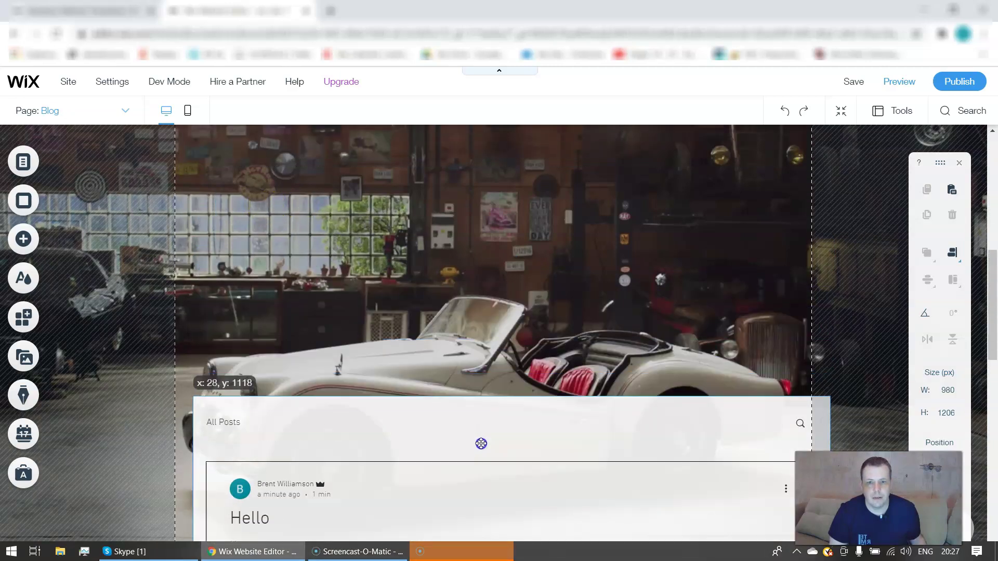
drag(481, 443, 470, 223)
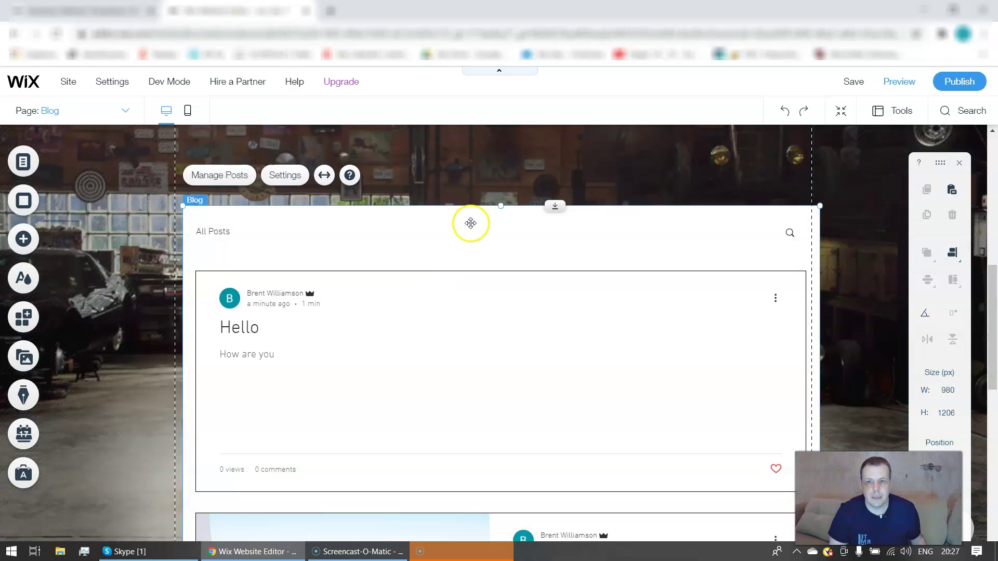
- In the Blog feed's Layout settings, set post spacing 50, margins 57 and text padding 63, then close
click(285, 177)
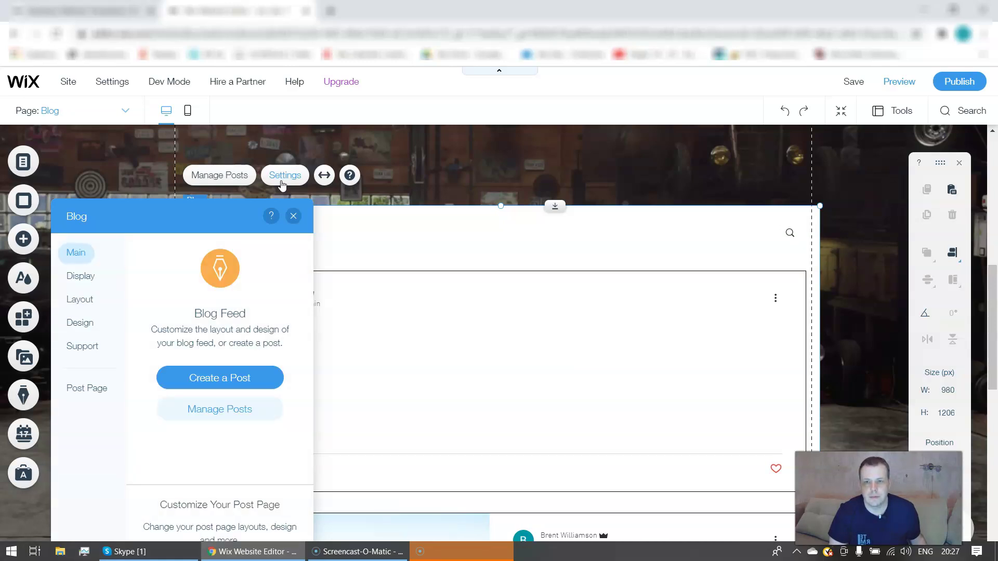
click(278, 182)
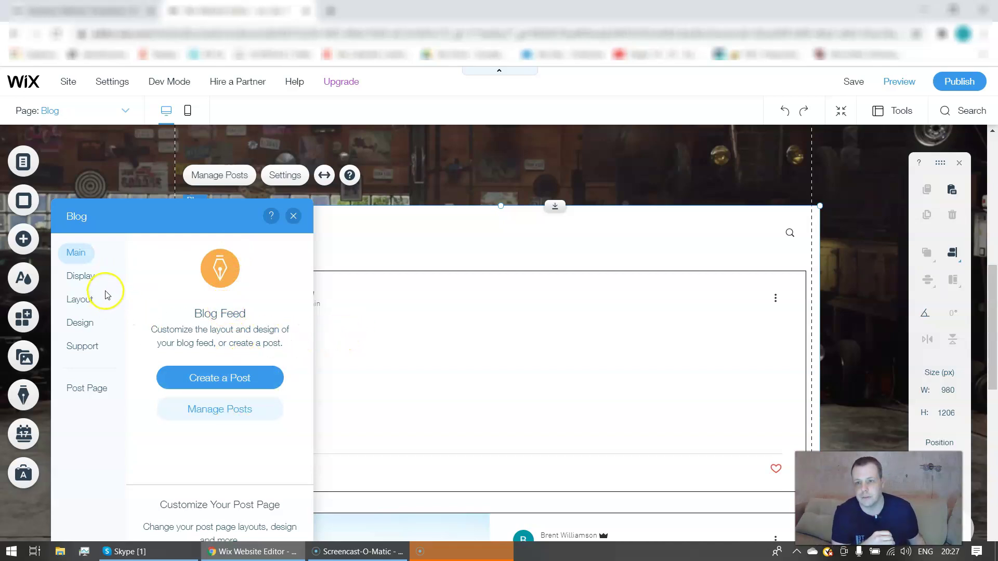
click(76, 276)
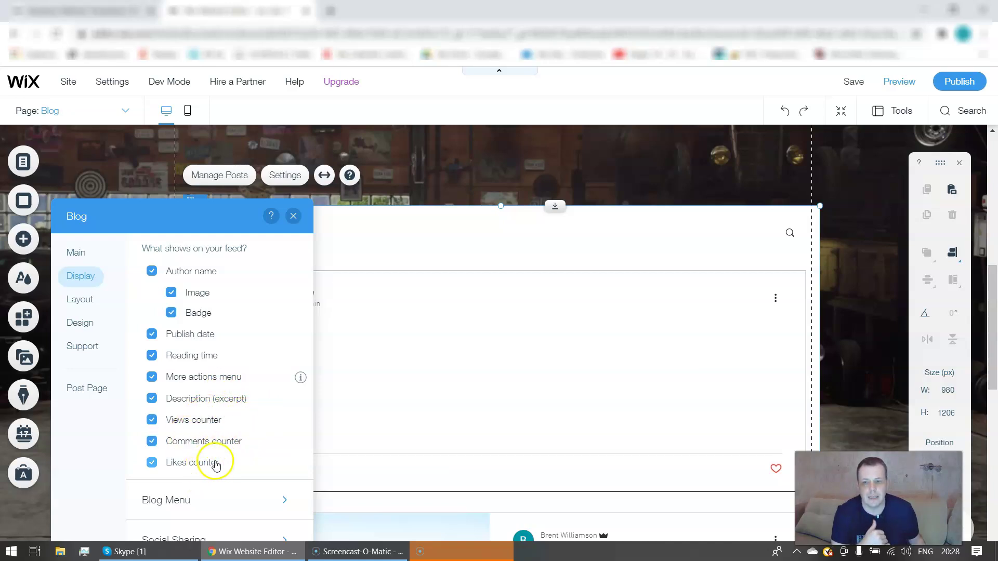
click(85, 303)
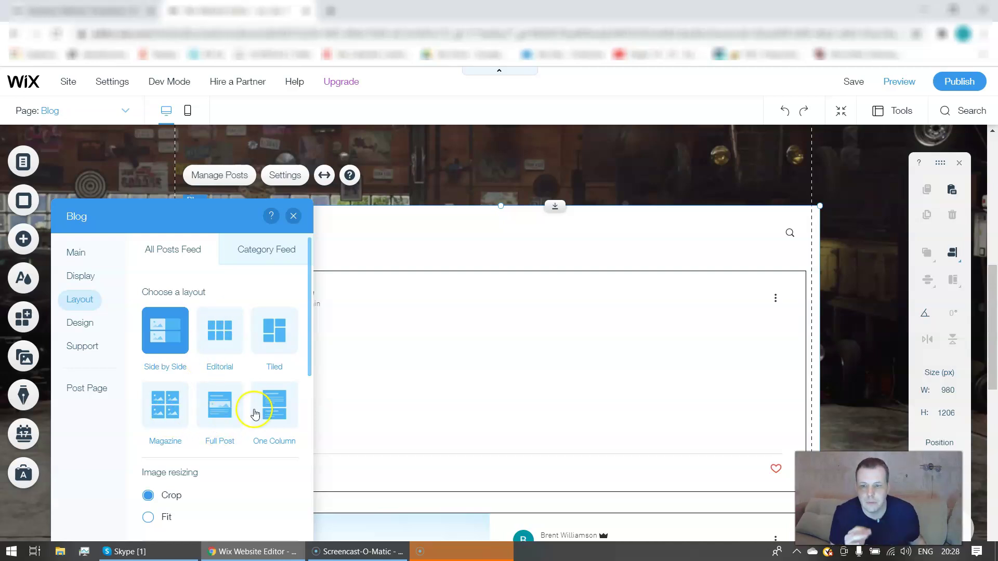
scroll(244, 412, down, 3)
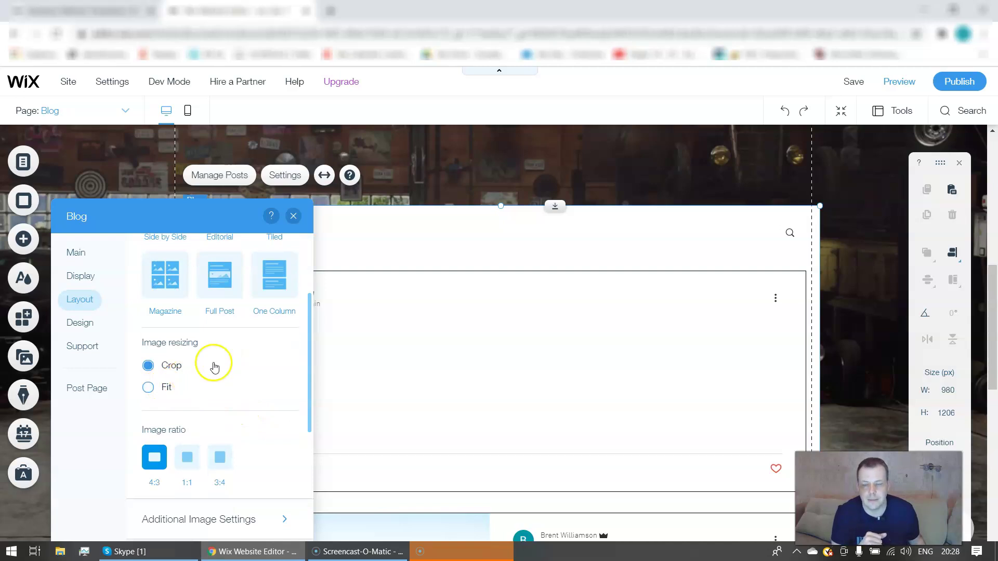
scroll(256, 345, down, 7)
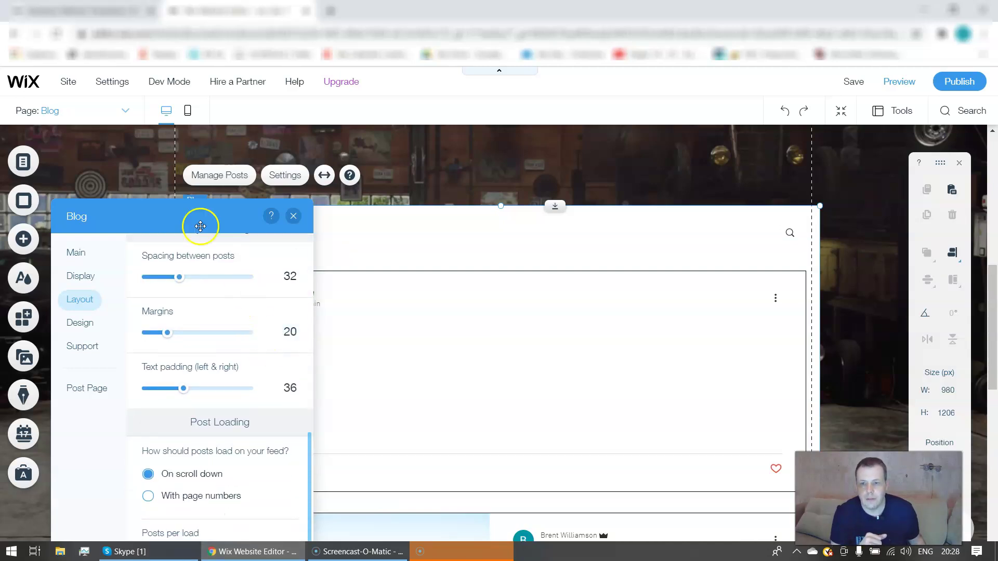
click(199, 277)
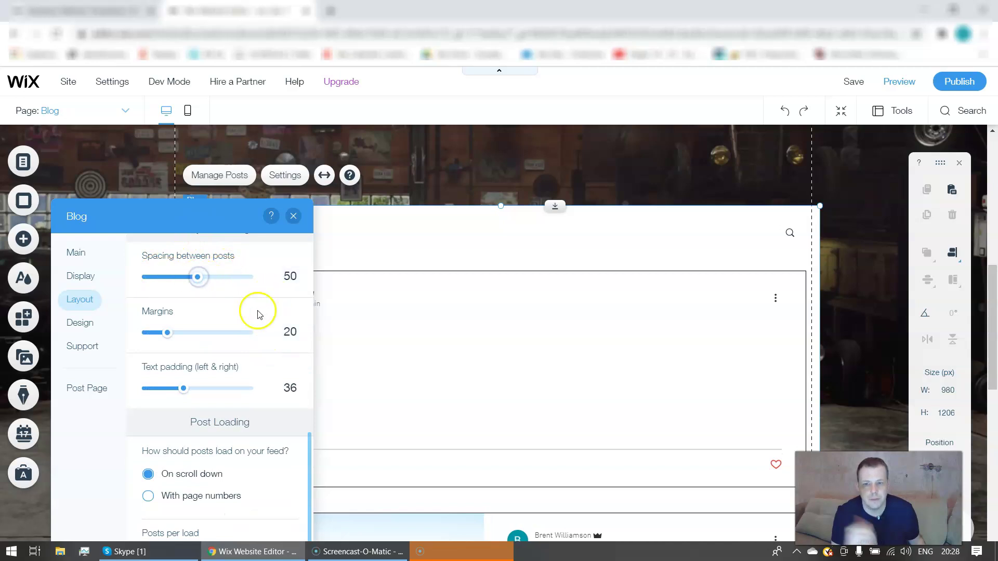
click(205, 333)
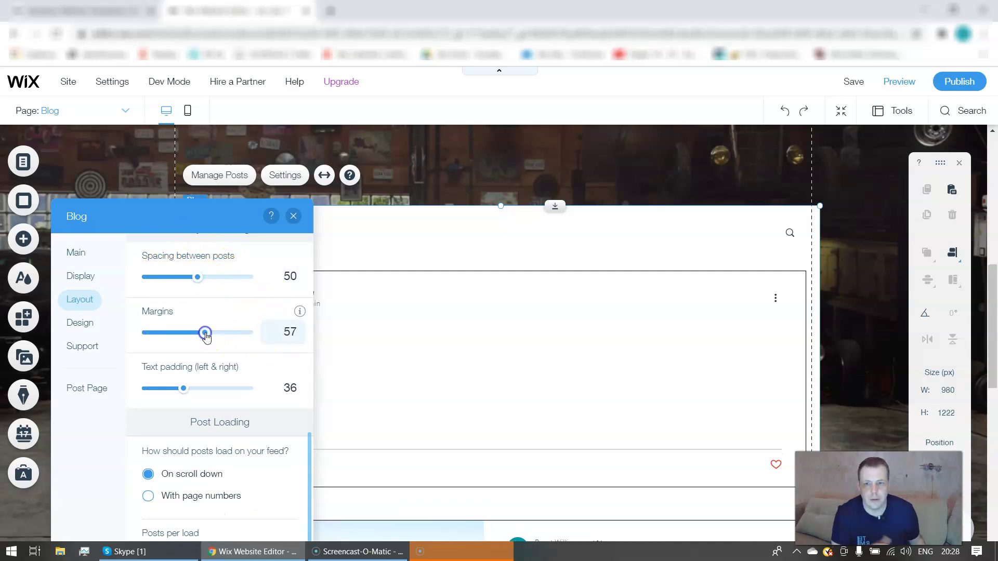
click(210, 389)
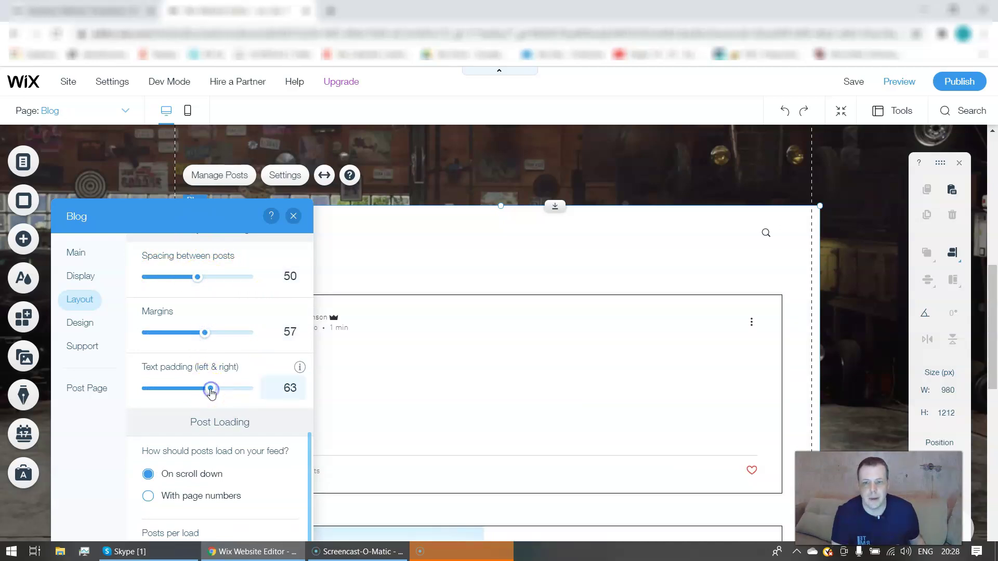
click(65, 323)
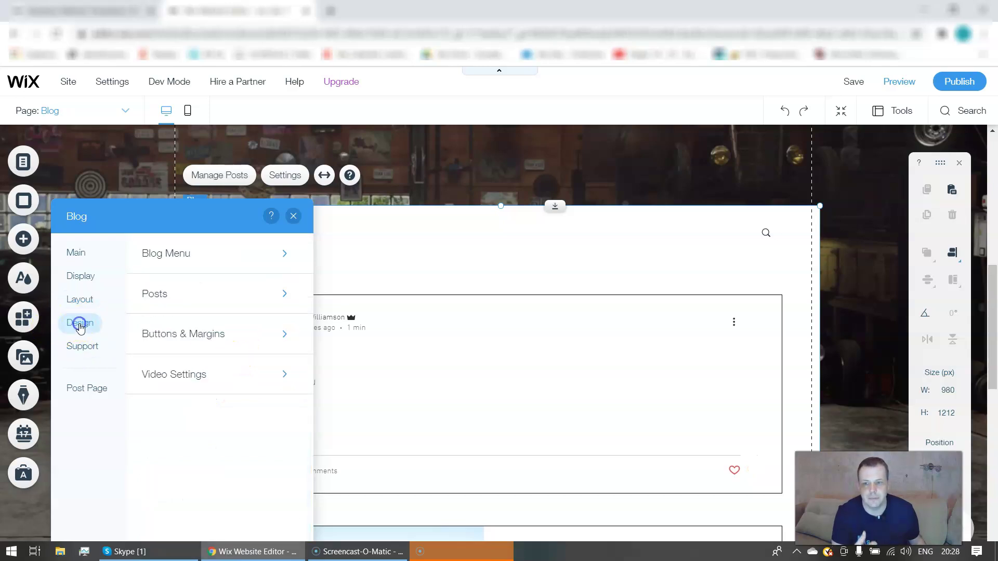
click(294, 216)
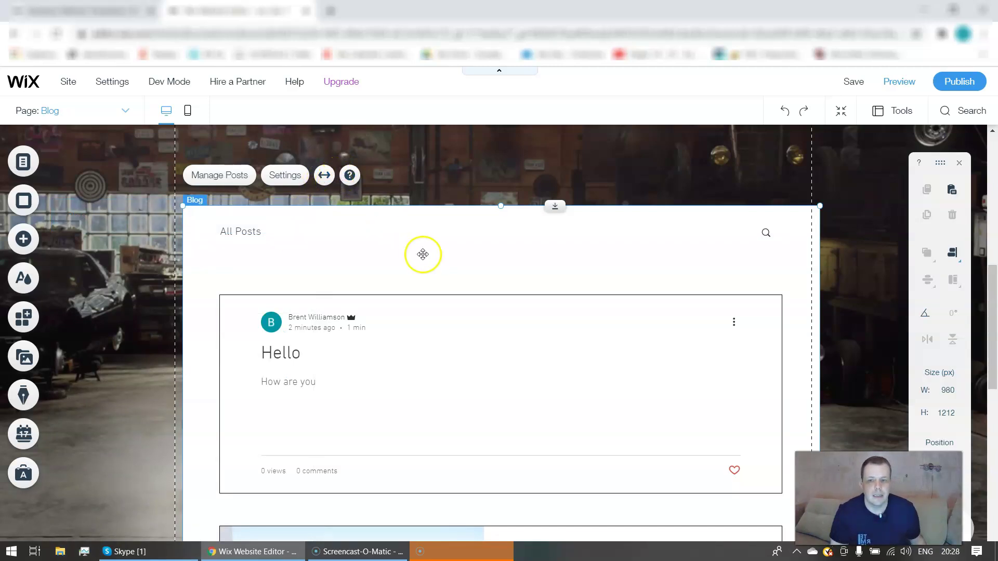
- Check the Blog page feed lists the 'How are you' Hello post above 'Design a Stunning Blog'
scroll(423, 254, down, 3)
scroll(317, 200, up, 1)
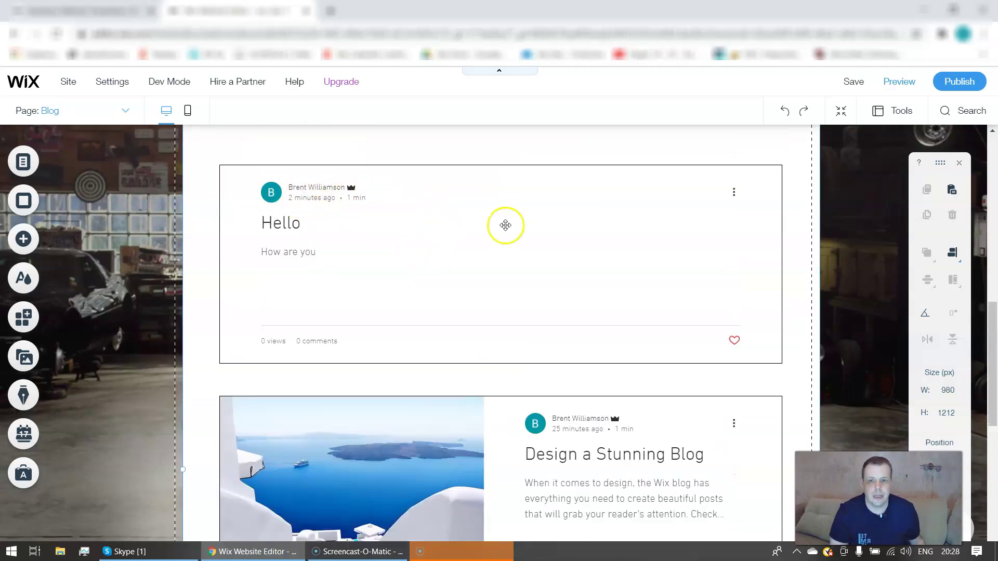
scroll(540, 227, up, 1)
scroll(578, 228, up, 1)
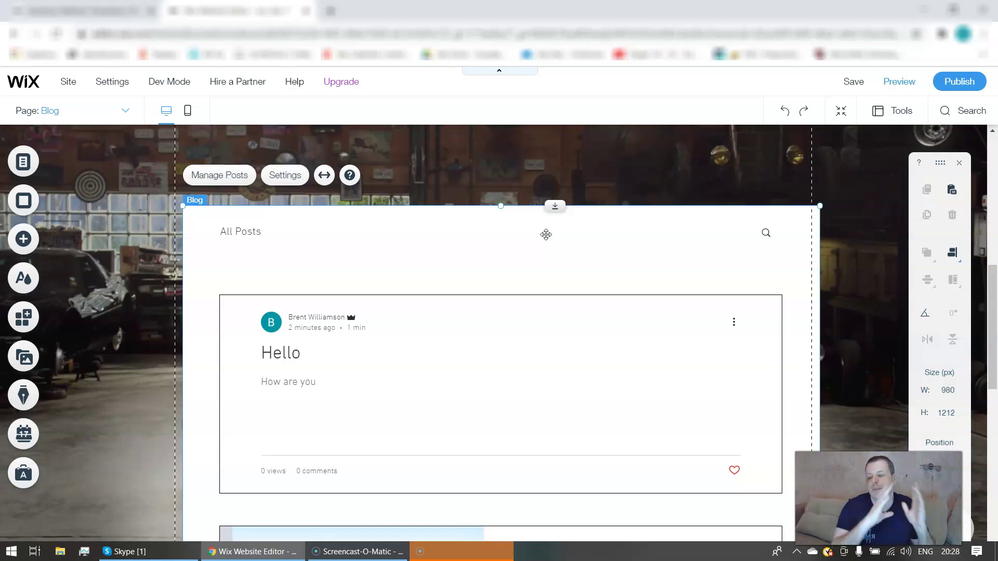
click(528, 241)
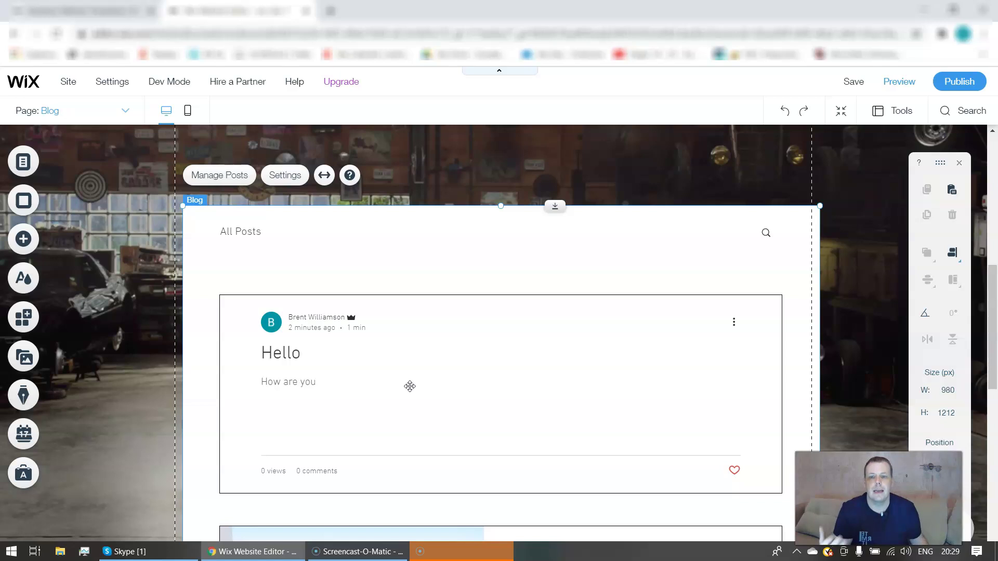
click(384, 376)
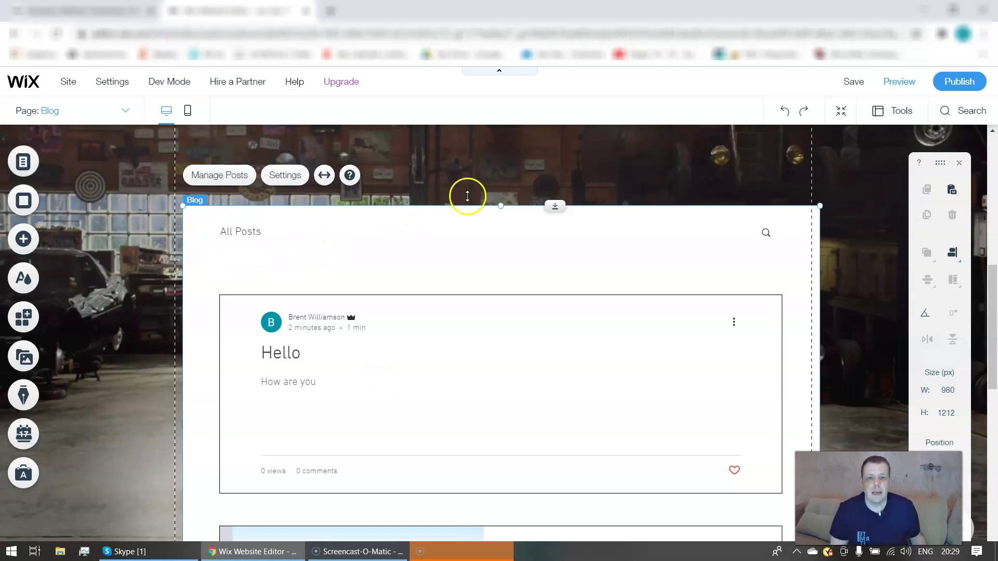
scroll(467, 196, down, 1)
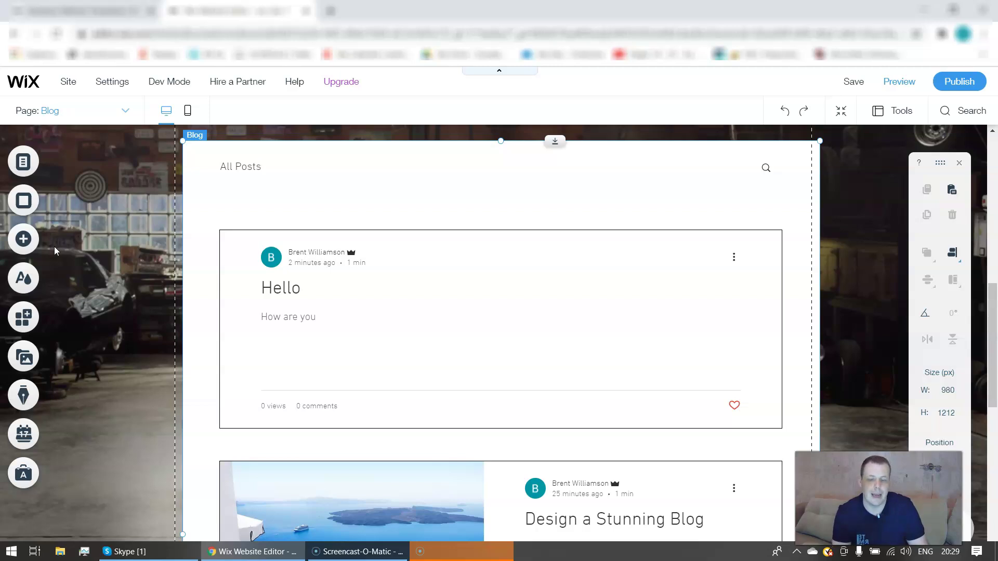
- Switch to the Post page via My Blog > Blog Pages and browse Add Blog Elements for RSS buttons
click(29, 400)
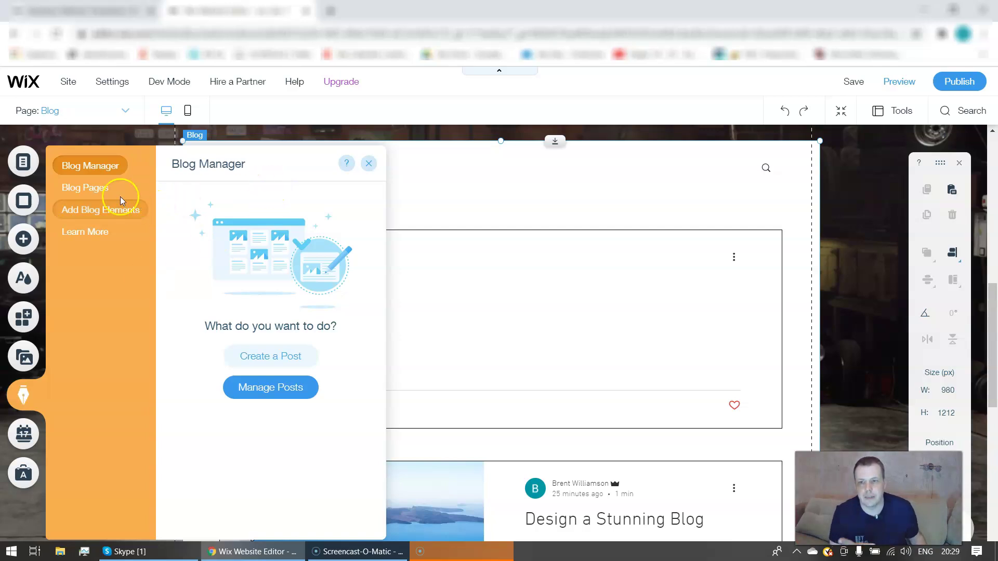
click(97, 188)
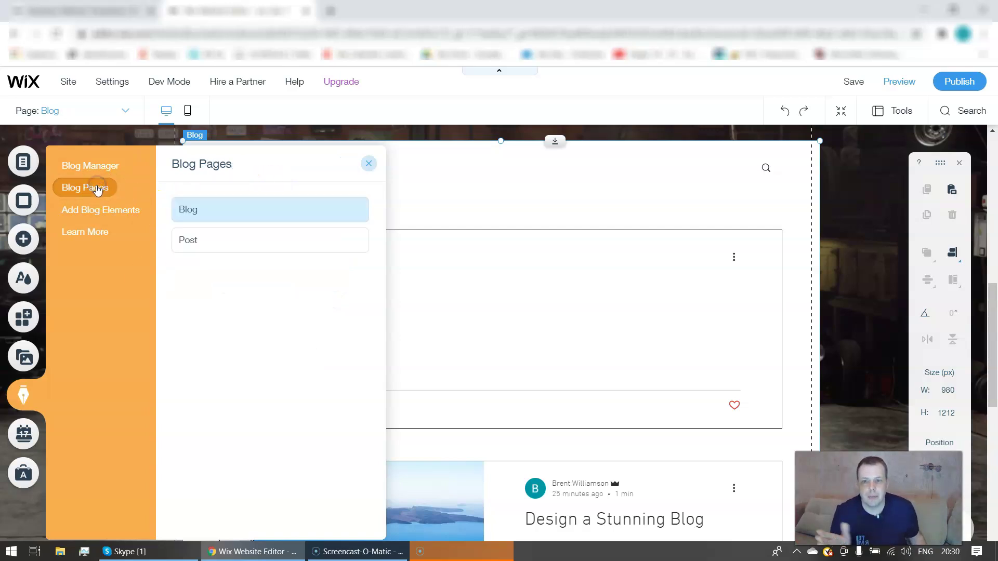
click(212, 251)
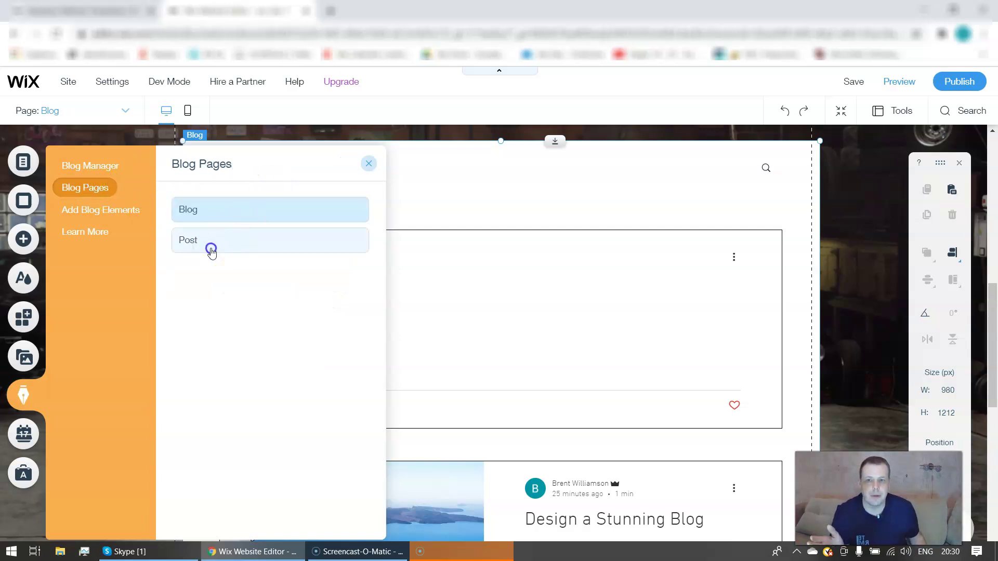
click(96, 214)
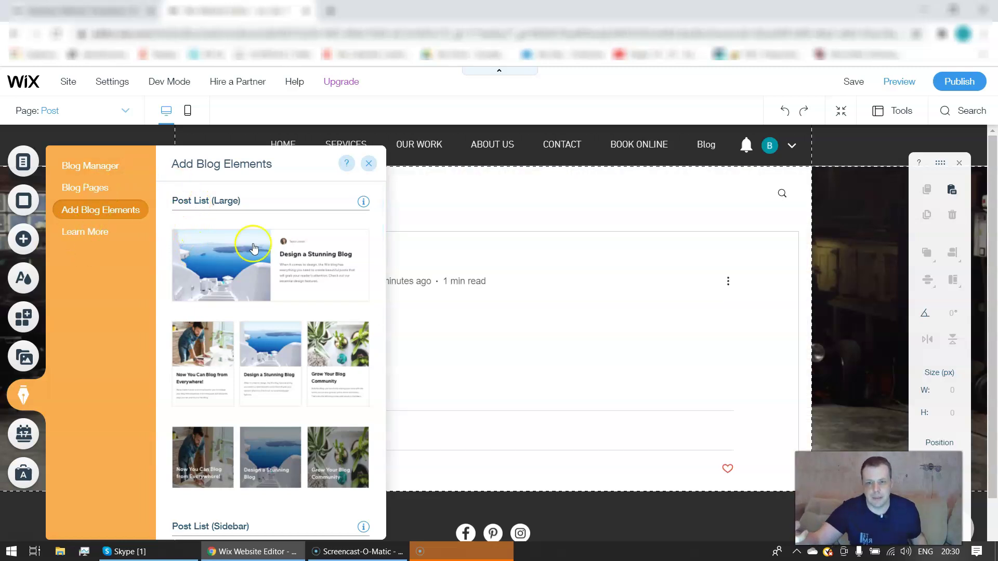
scroll(253, 247, down, 10)
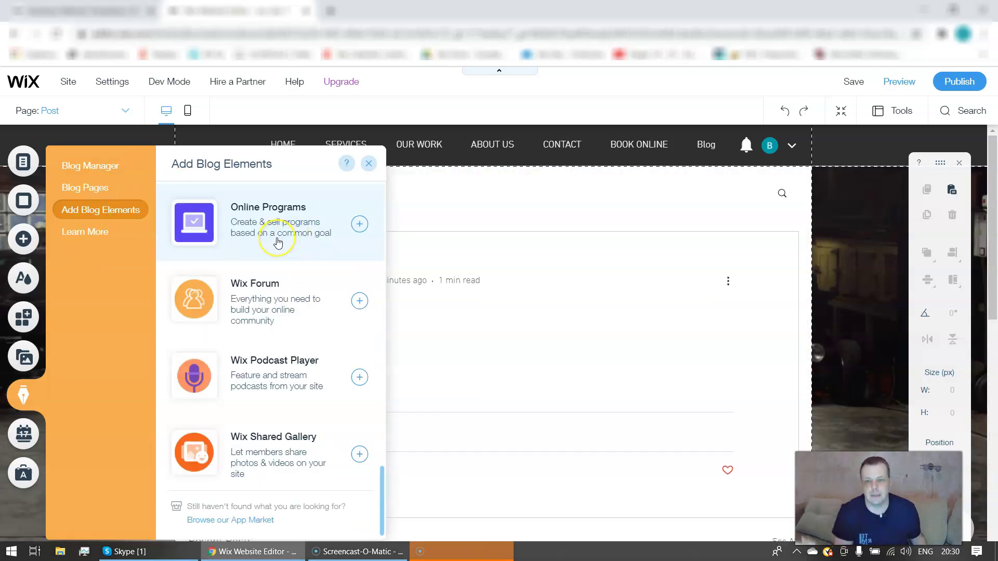
scroll(278, 241, up, 5)
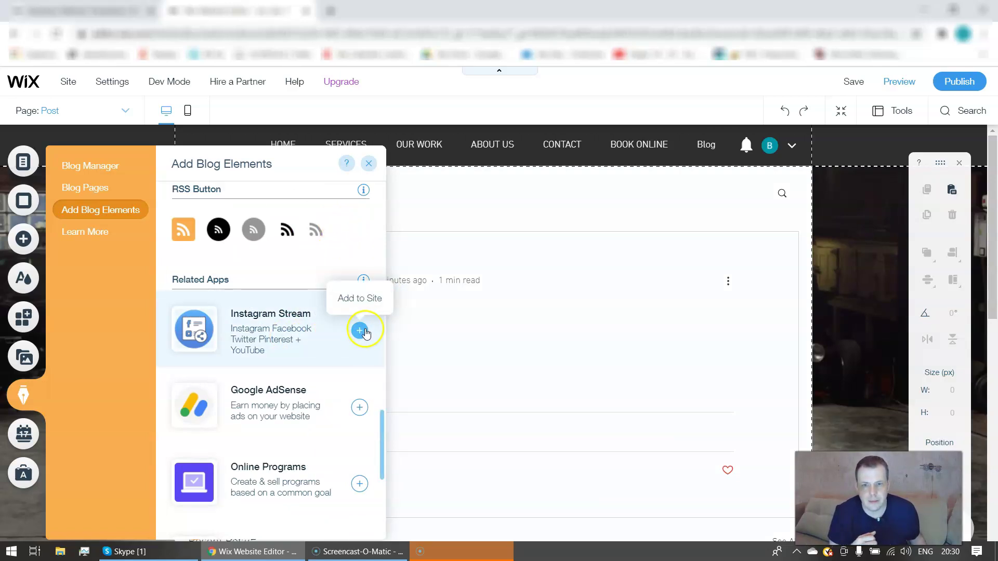
click(328, 319)
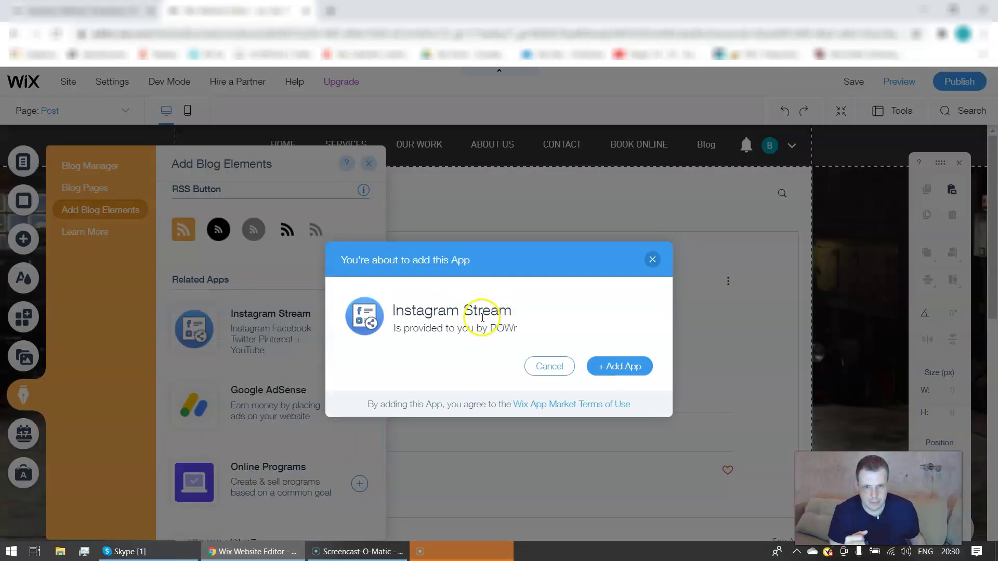
click(627, 369)
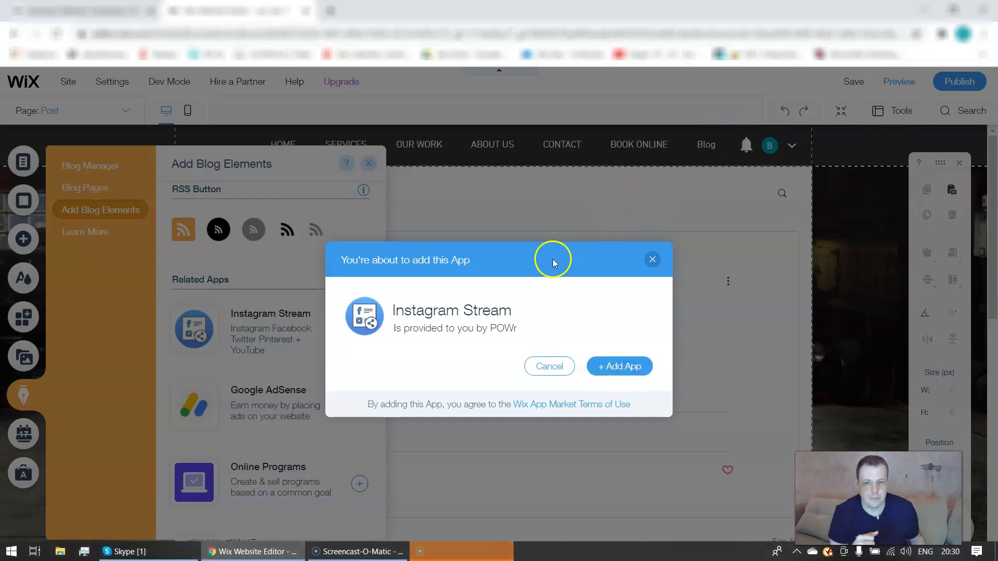
click(617, 367)
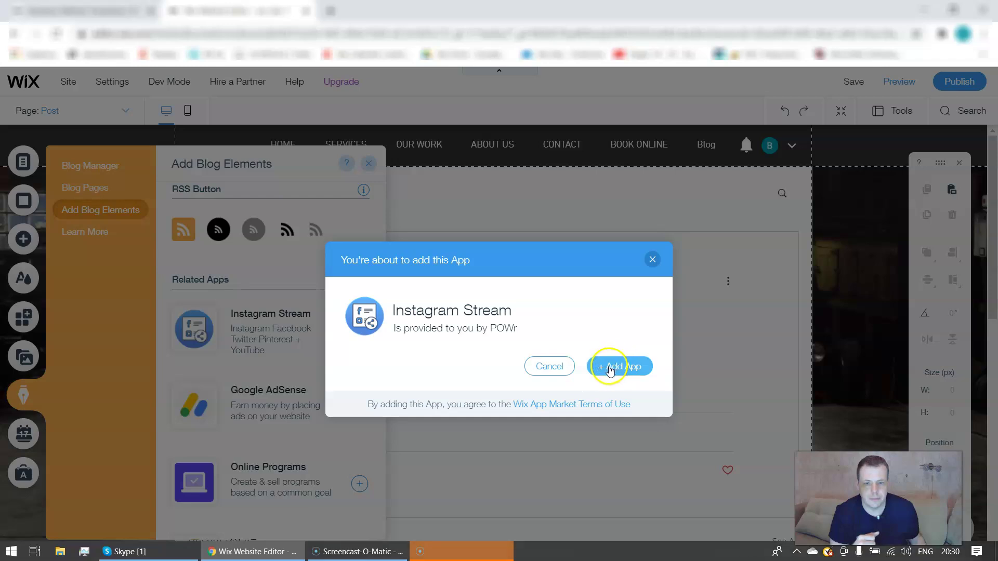
click(610, 369)
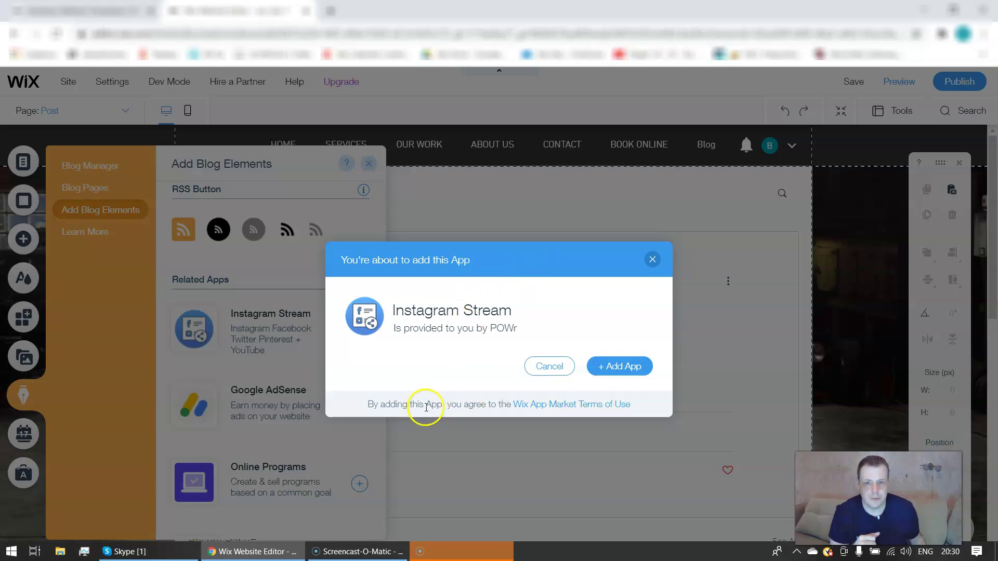
click(606, 370)
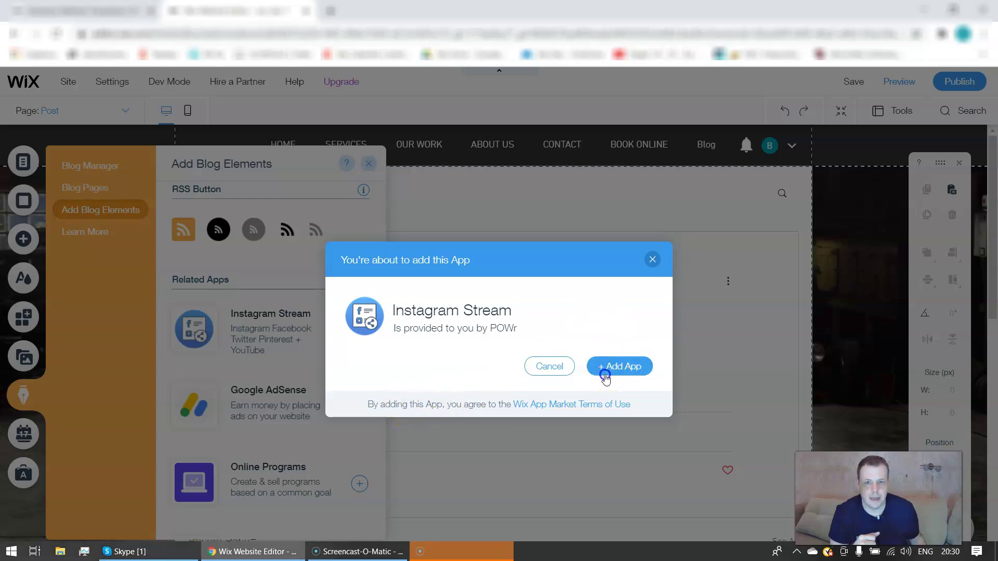
- Cancel the Instagram Stream app, then add a black round RSS button beside the search icon
click(653, 259)
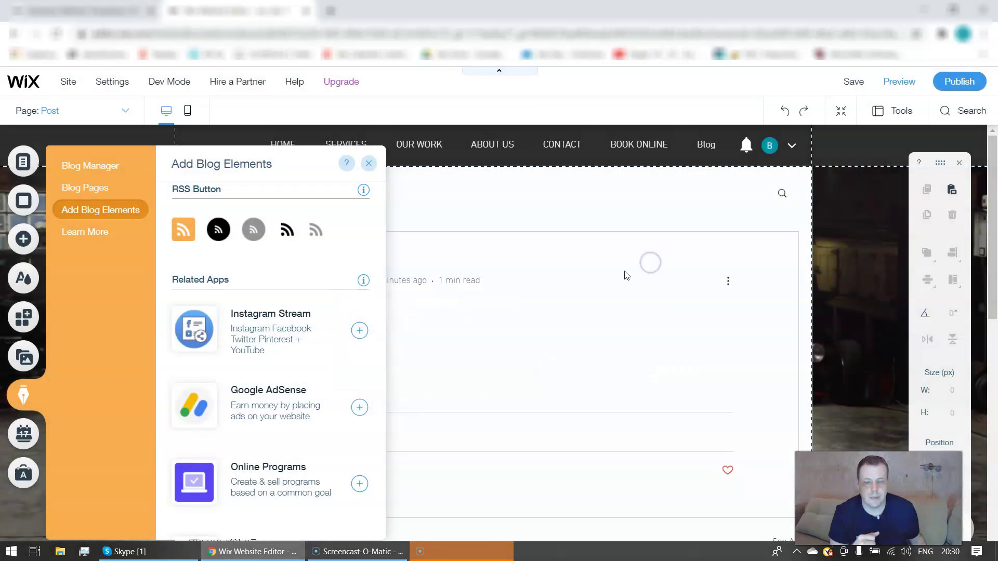
scroll(298, 301, down, 4)
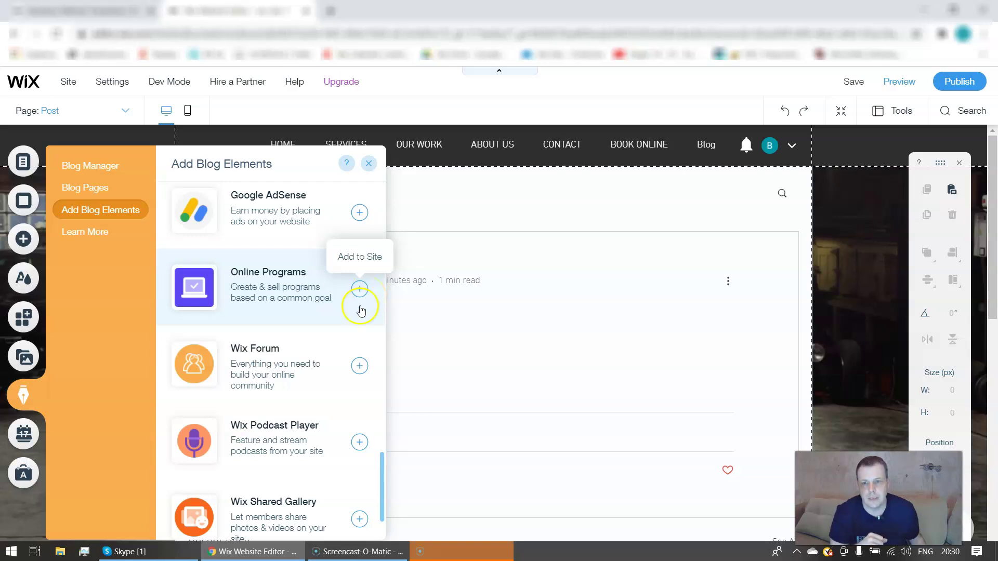
scroll(335, 365, down, 1)
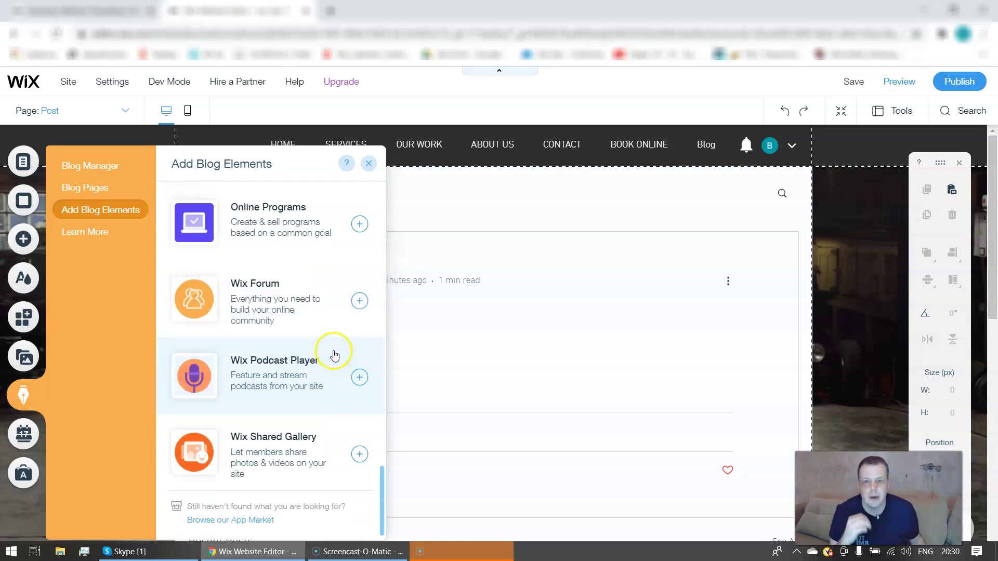
scroll(333, 352, up, 4)
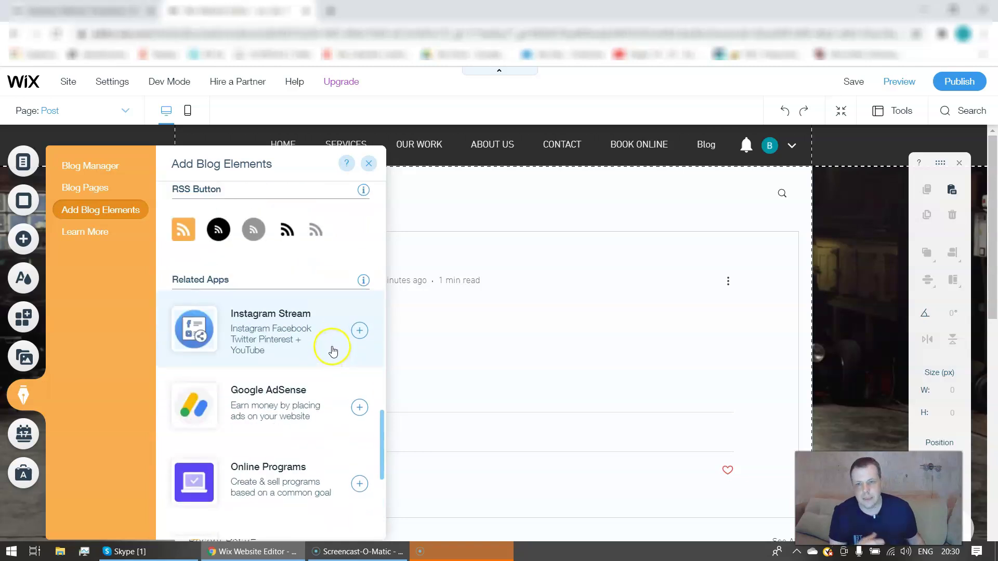
scroll(245, 234, up, 1)
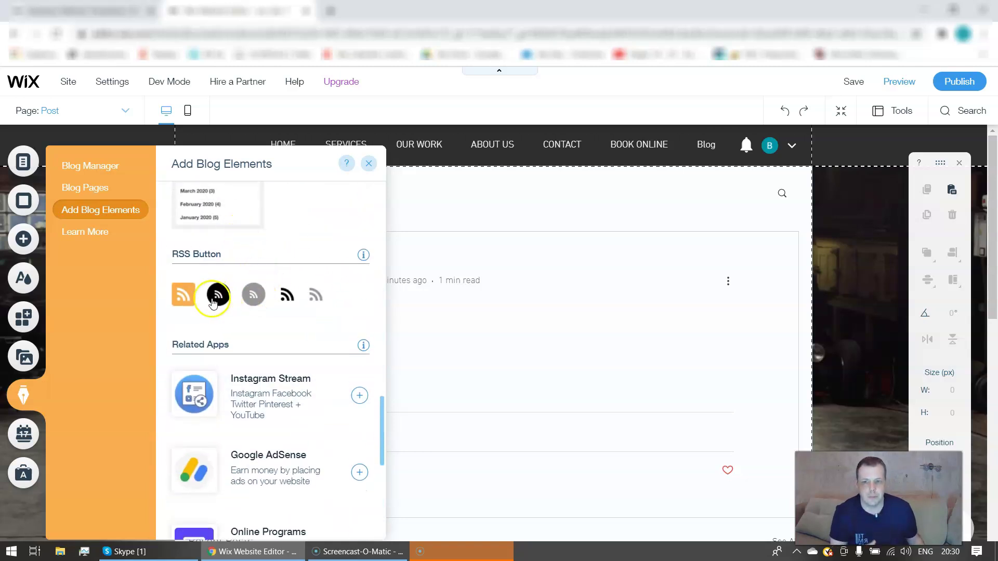
drag(213, 301, 494, 341)
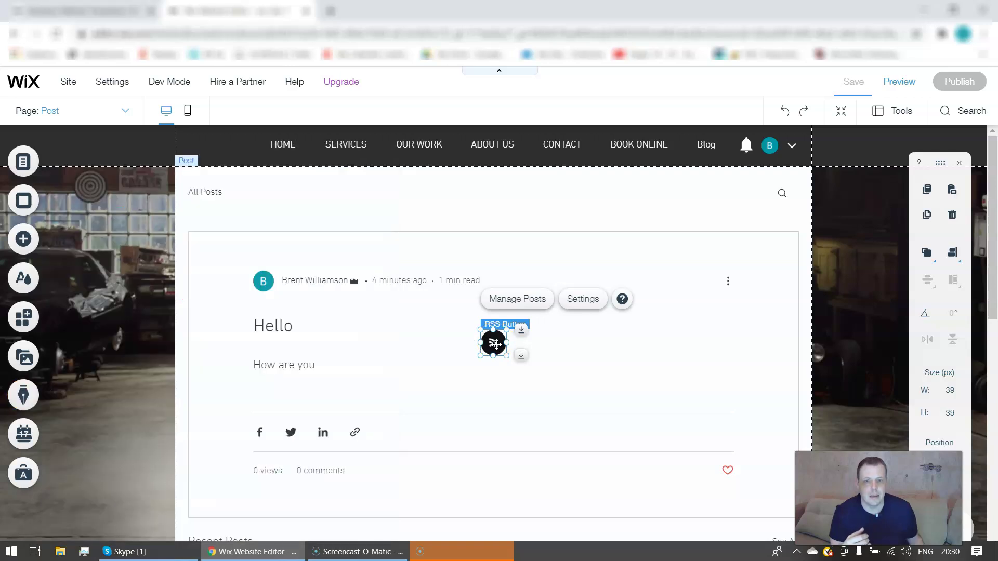
drag(495, 344, 632, 213)
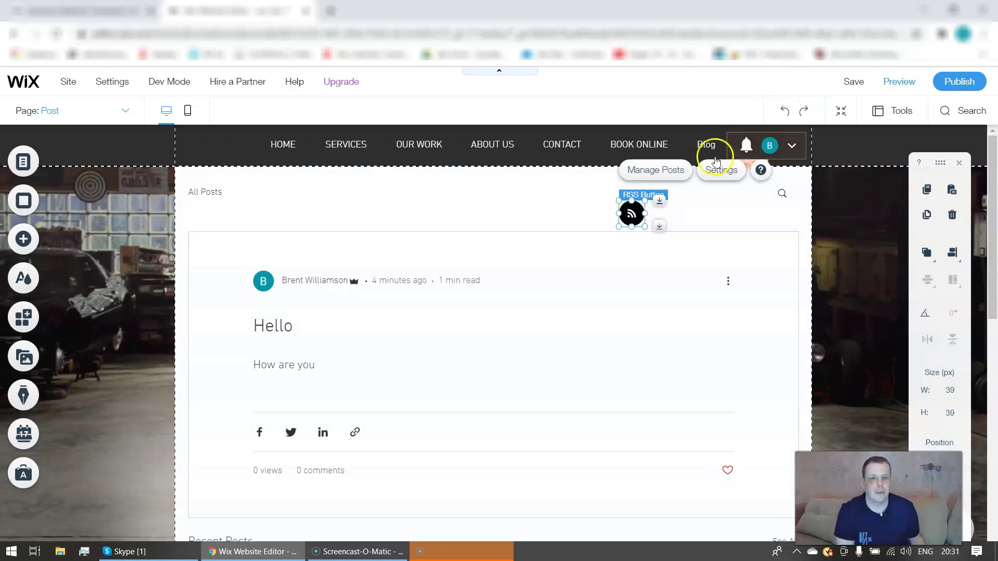
- Select the post layout instead of the RSS button and bring up the Blog category of addable elements
click(486, 240)
click(24, 373)
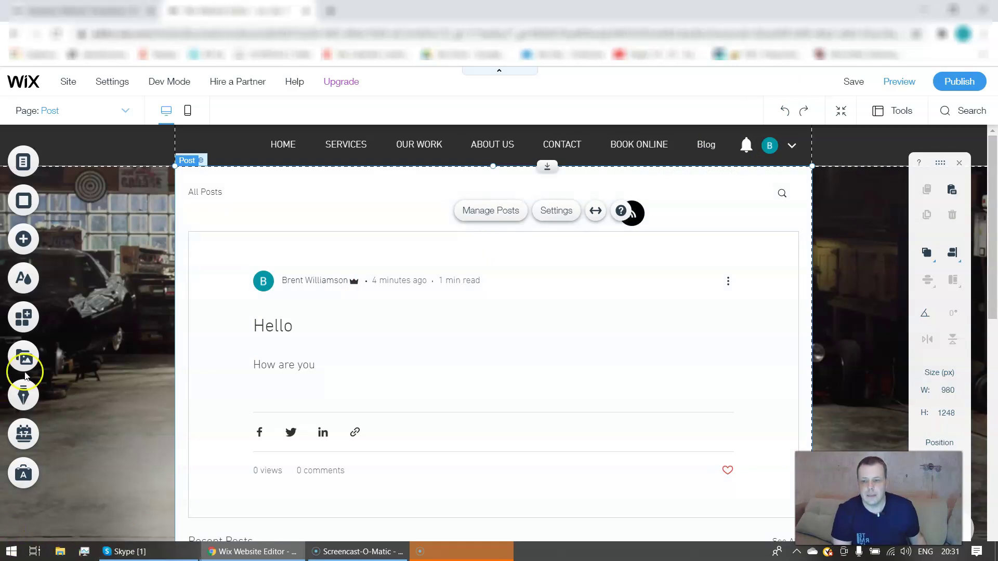
click(34, 243)
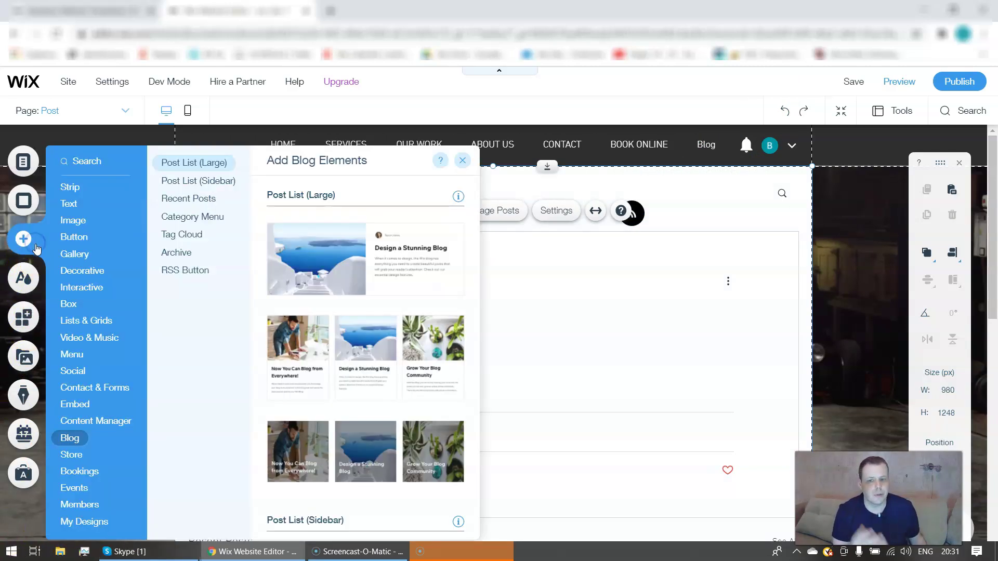
click(708, 297)
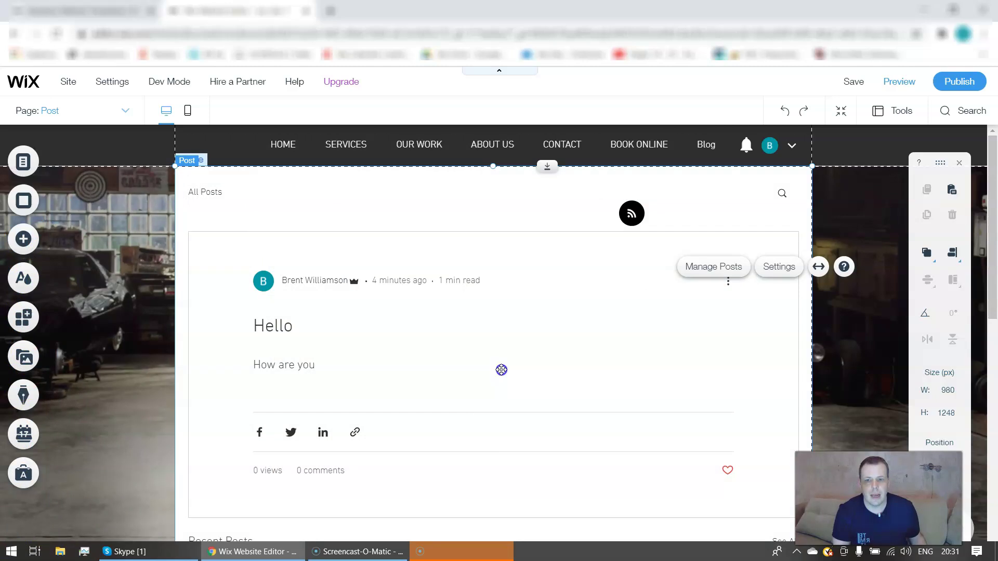
click(501, 369)
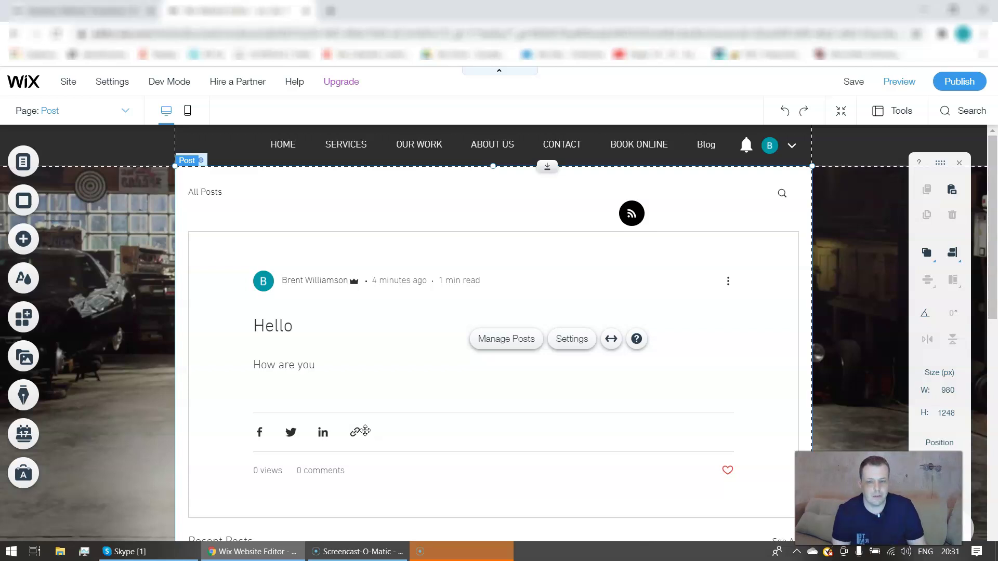
click(24, 239)
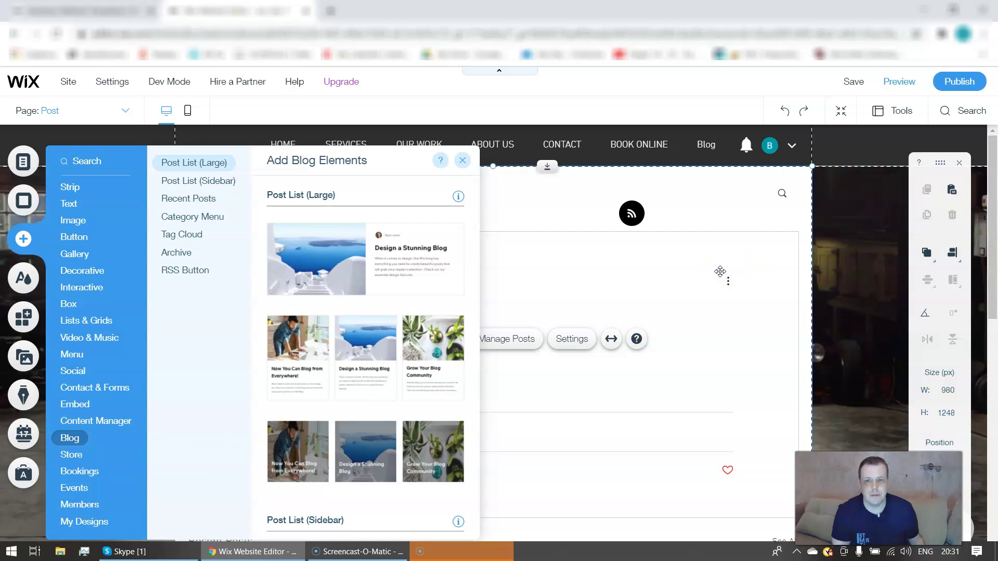
click(704, 270)
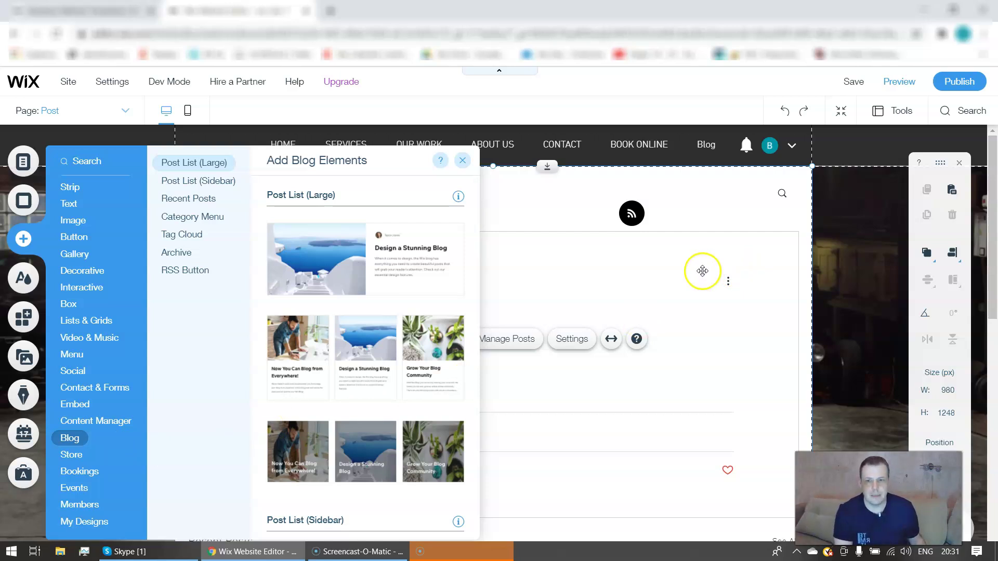